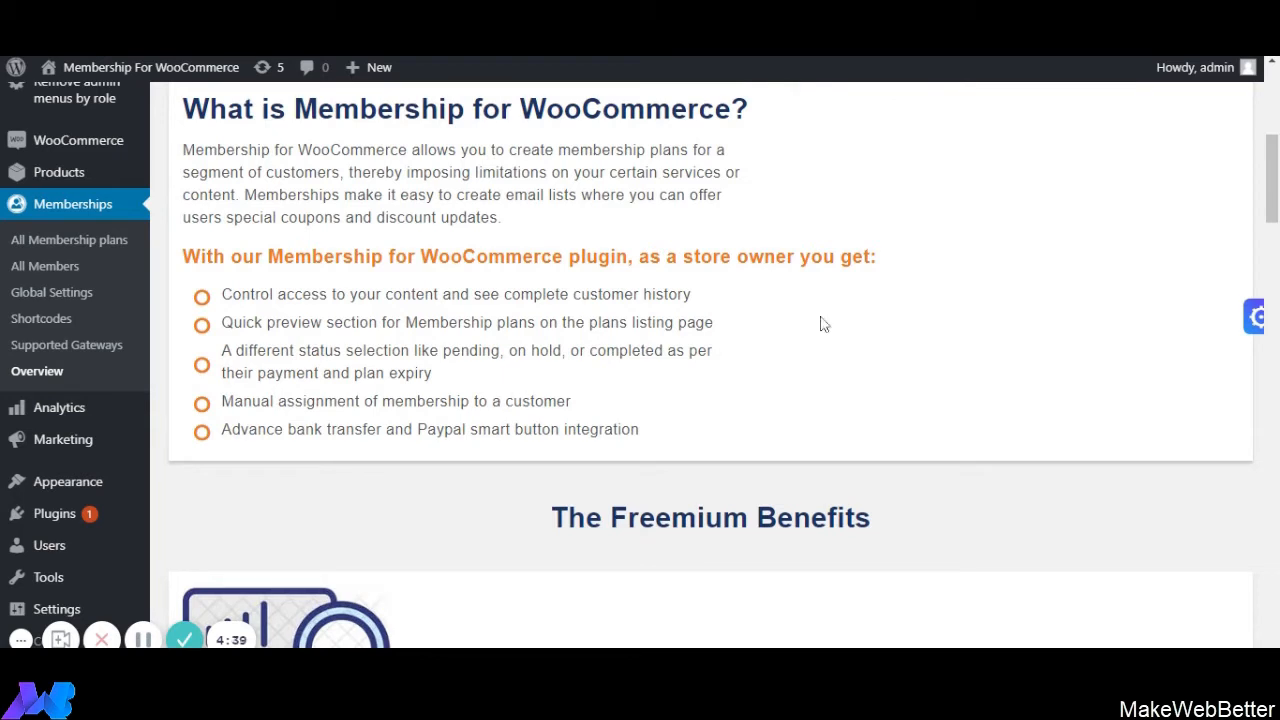
pyautogui.scroll(-2, 848, 300)
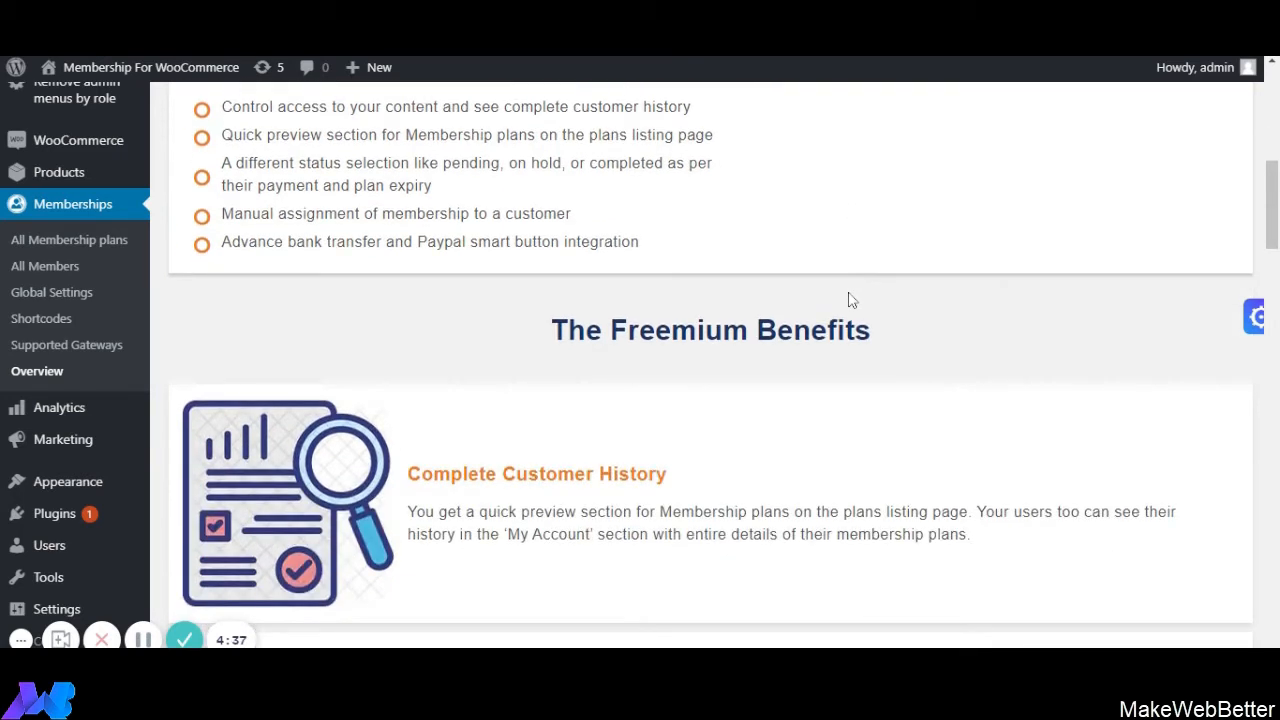
pyautogui.scroll(-2, 848, 300)
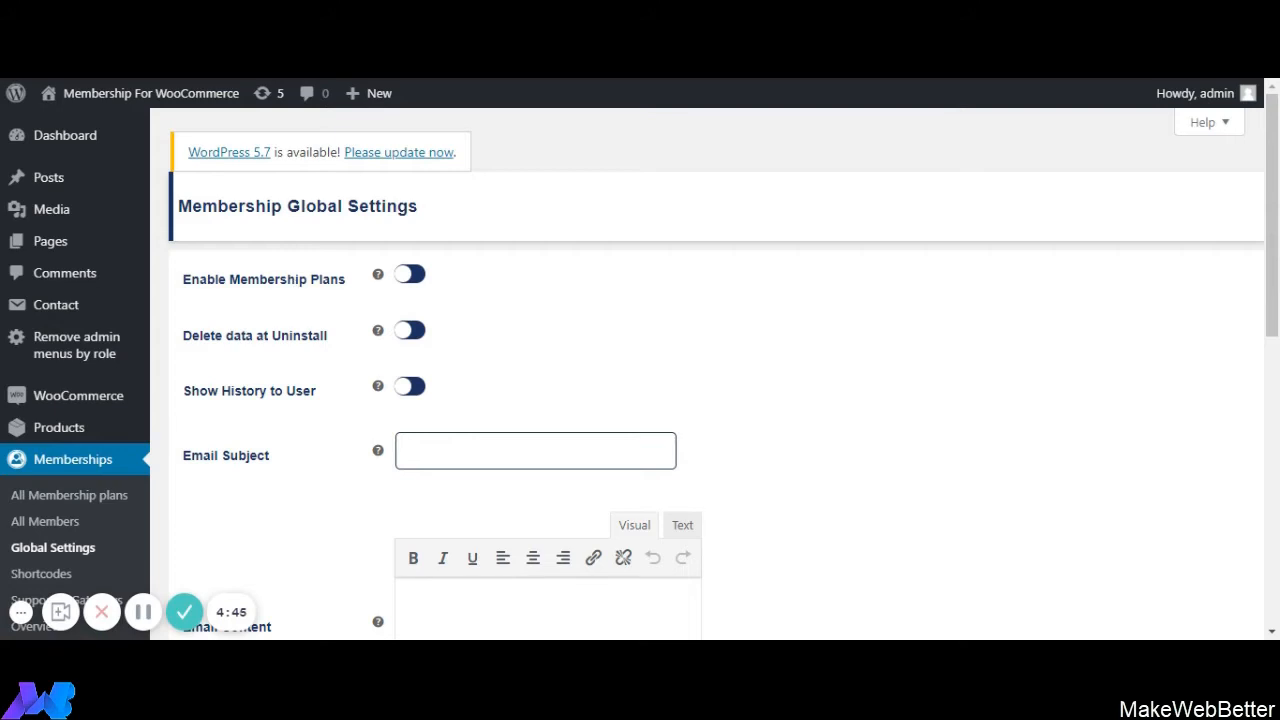
# Enable membership plans and showing history to the user in the Membership Global Settings.
pyautogui.click(402, 278)
pyautogui.scroll(-2, 286, 297)
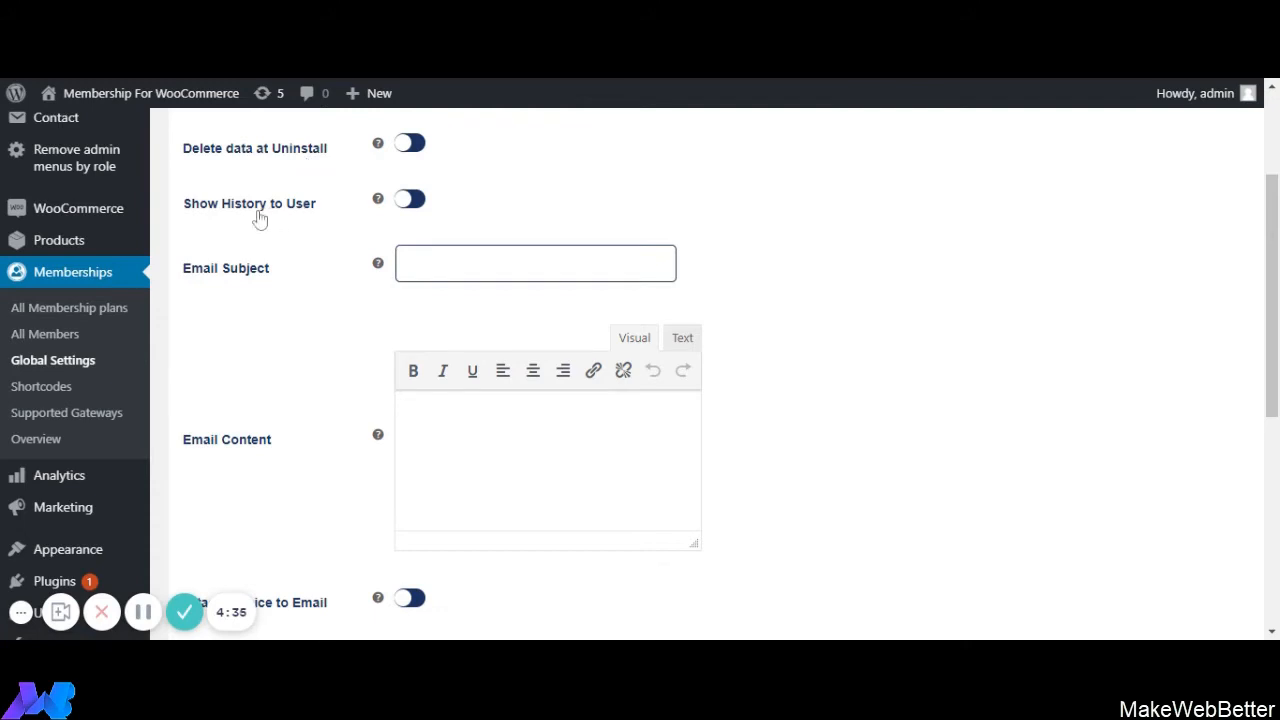
pyautogui.click(419, 200)
# Set the membership email subject to "THANKS FOR PURCHASING".
pyautogui.scroll(-1, 351, 212)
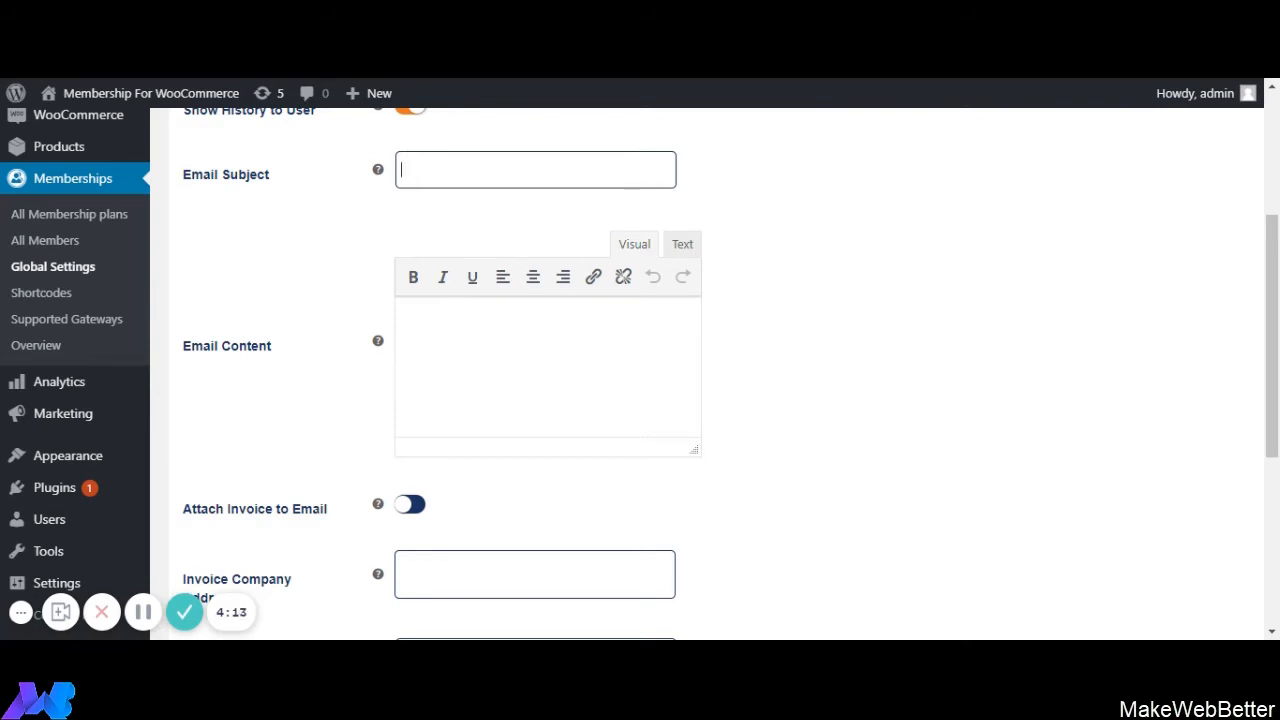
pyautogui.write('THANKS FOR P')
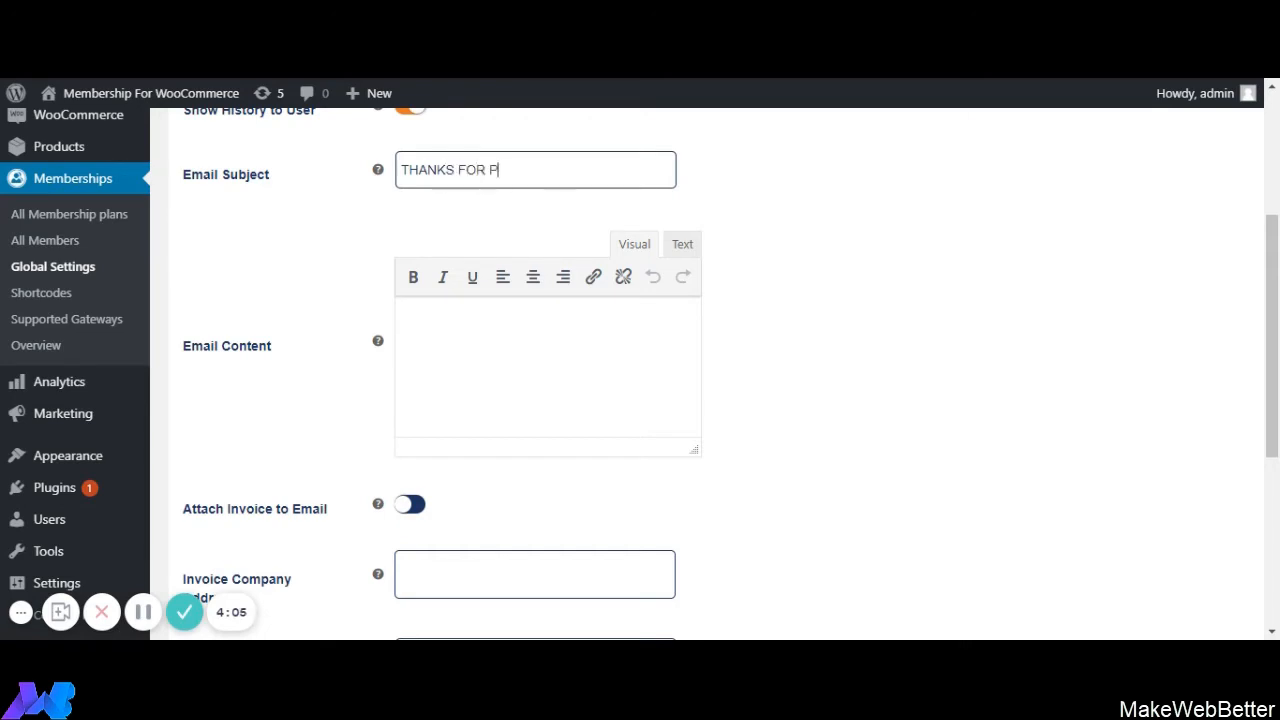
pyautogui.write('URCHASING')
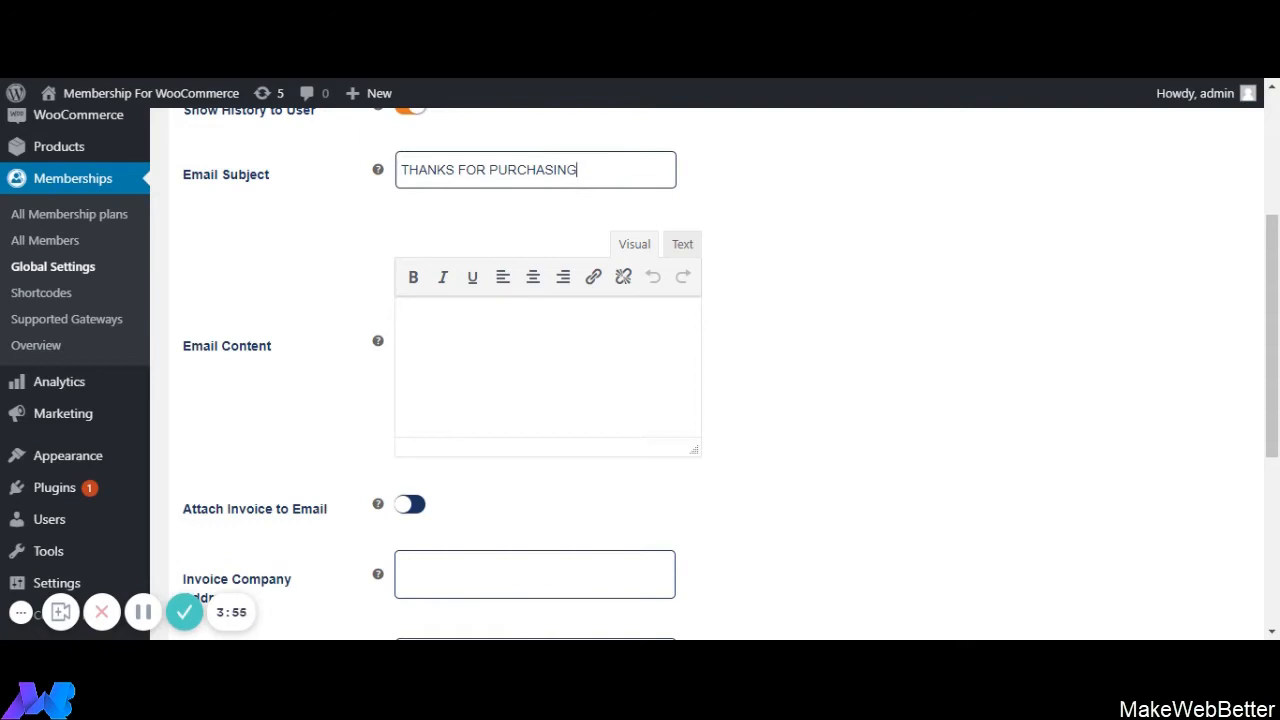
# Turn on attaching the invoice to the membership email.
pyautogui.scroll(-1, 543, 251)
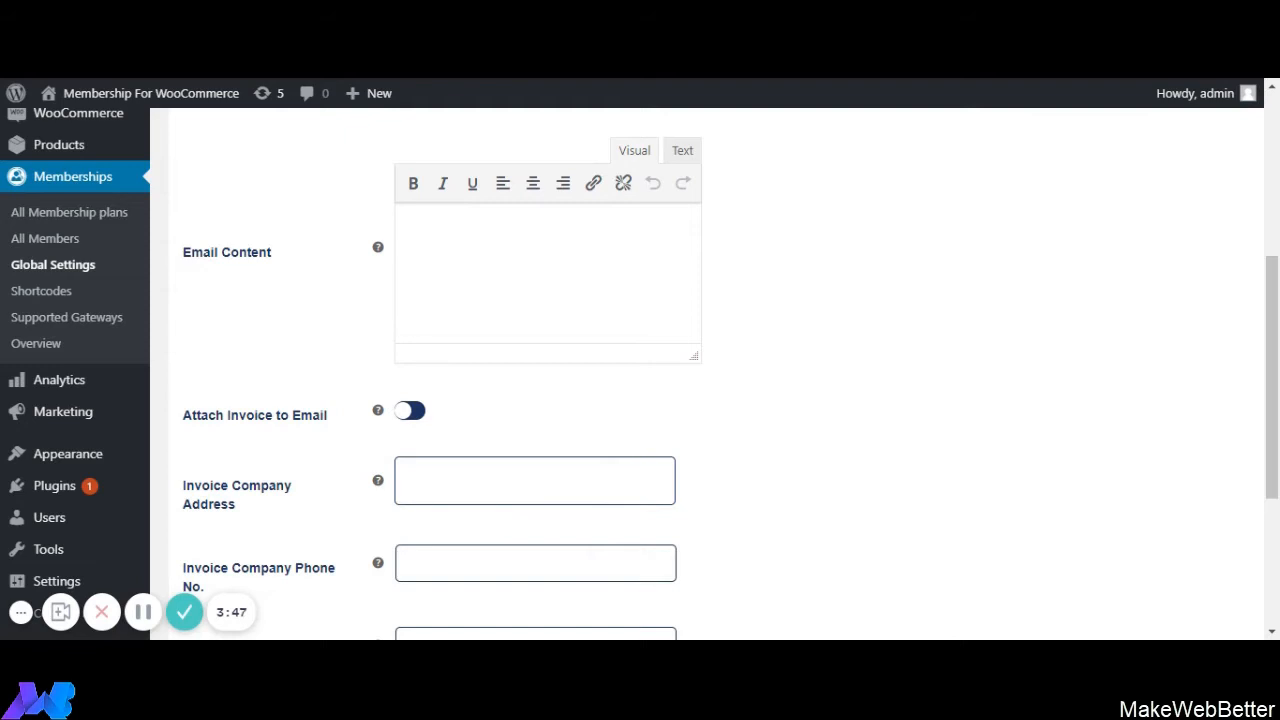
pyautogui.scroll(-1, 730, 380)
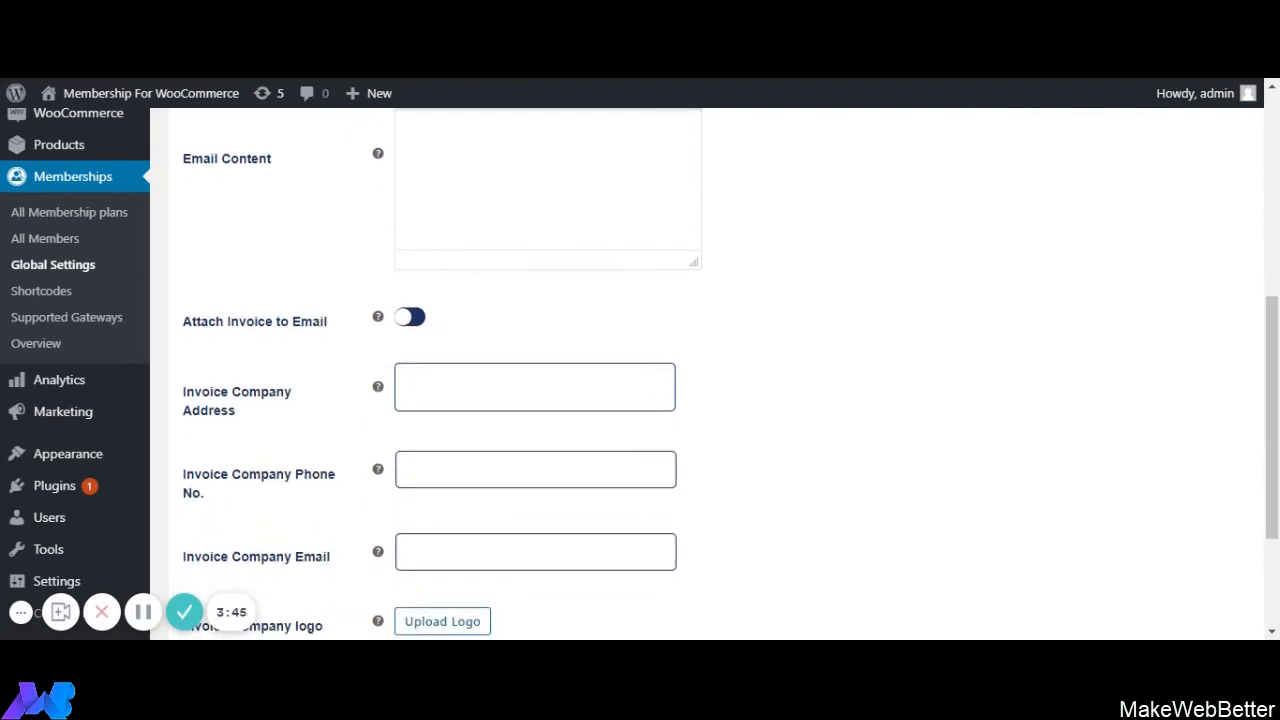
pyautogui.click(412, 320)
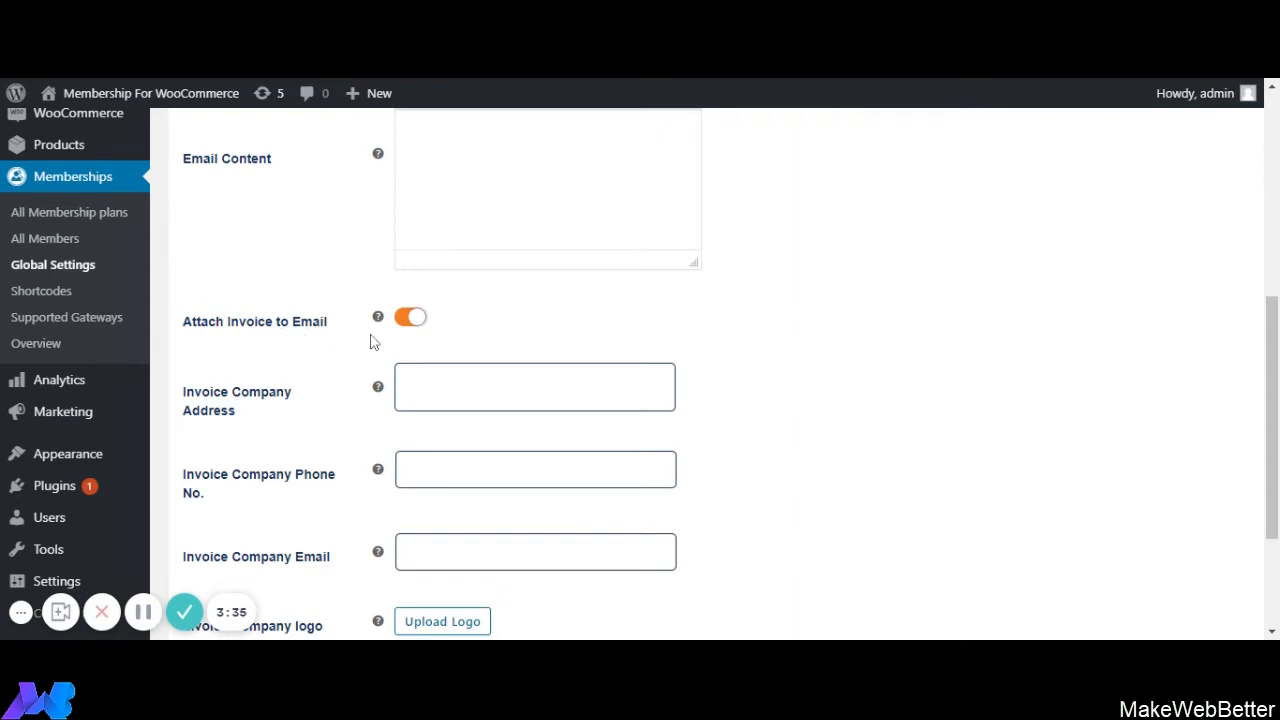
# Review the invoice company fields and save the membership global settings.
pyautogui.scroll(-2, 363, 343)
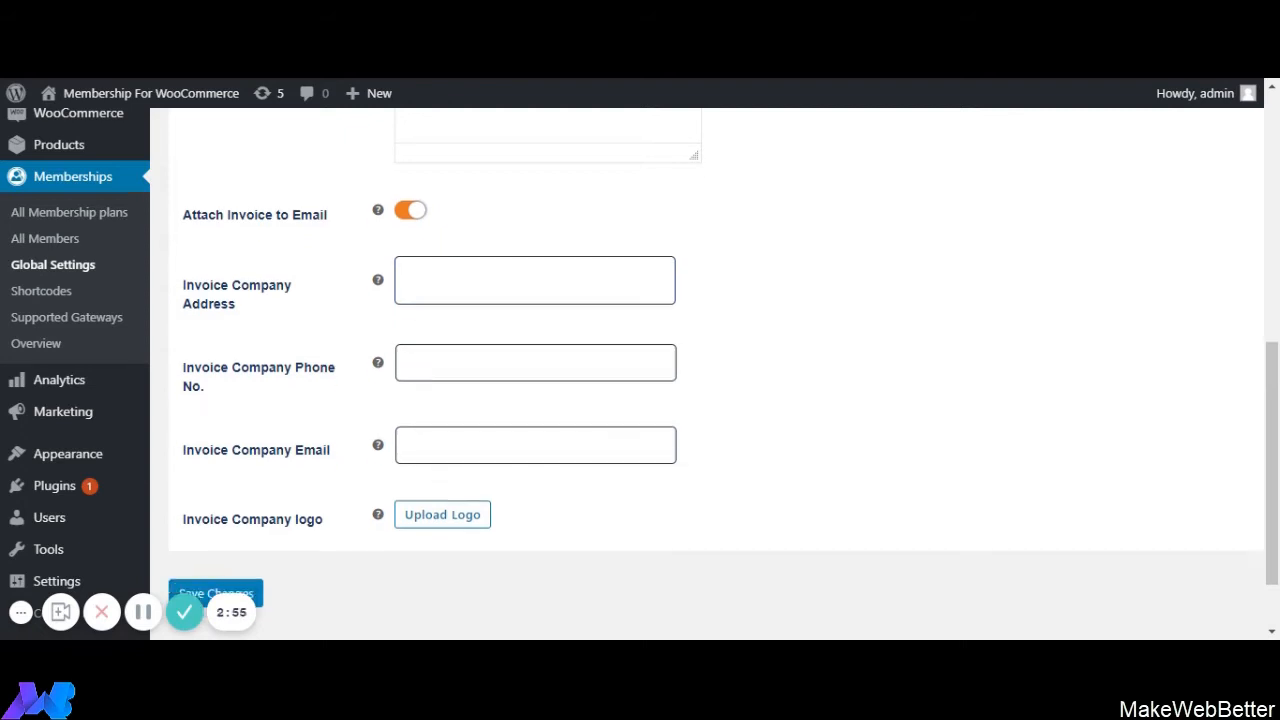
pyautogui.scroll(-2, 480, 463)
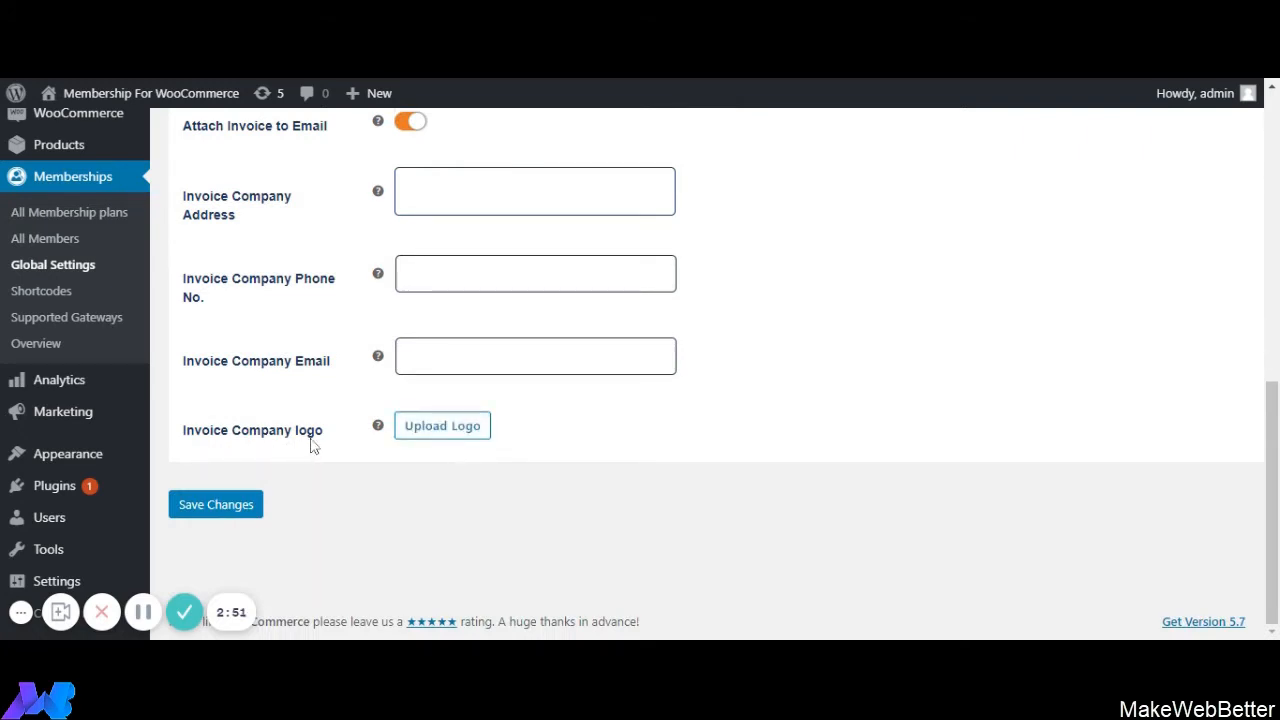
pyautogui.click(418, 438)
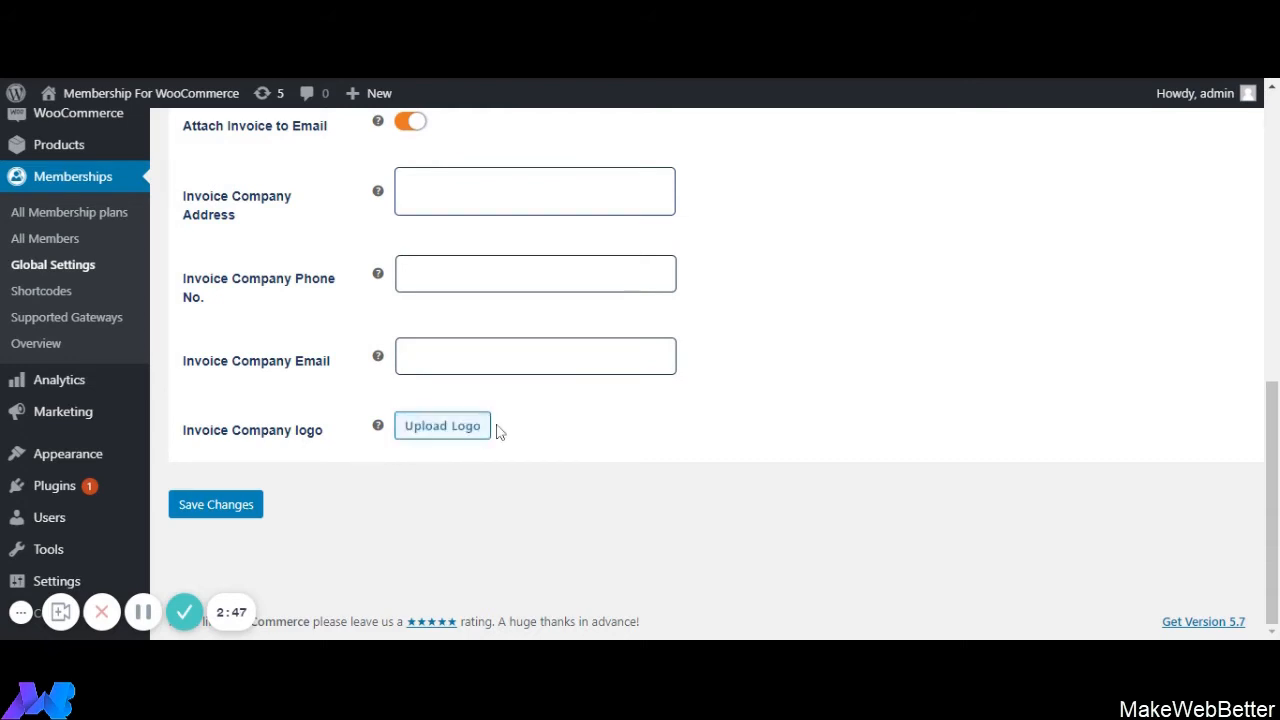
pyautogui.scroll(2, 489, 418)
pyautogui.scroll(4, 489, 418)
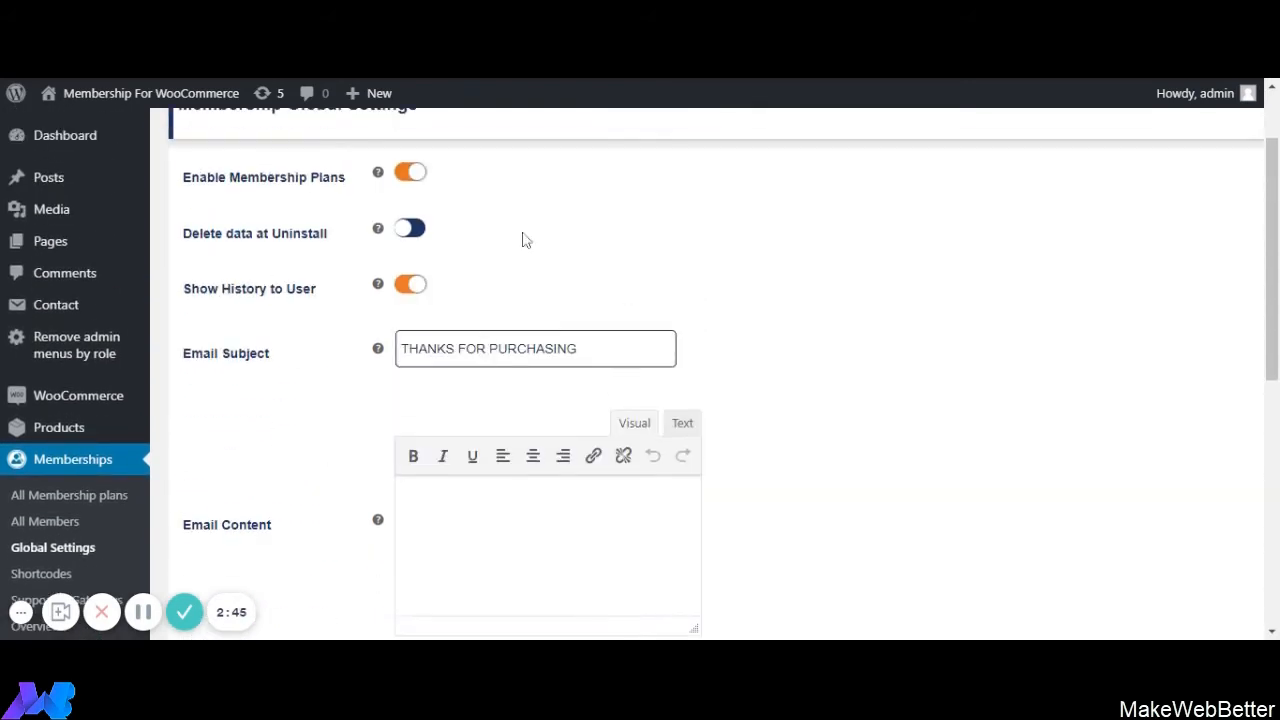
pyautogui.scroll(-4, 523, 237)
pyautogui.scroll(-2, 588, 360)
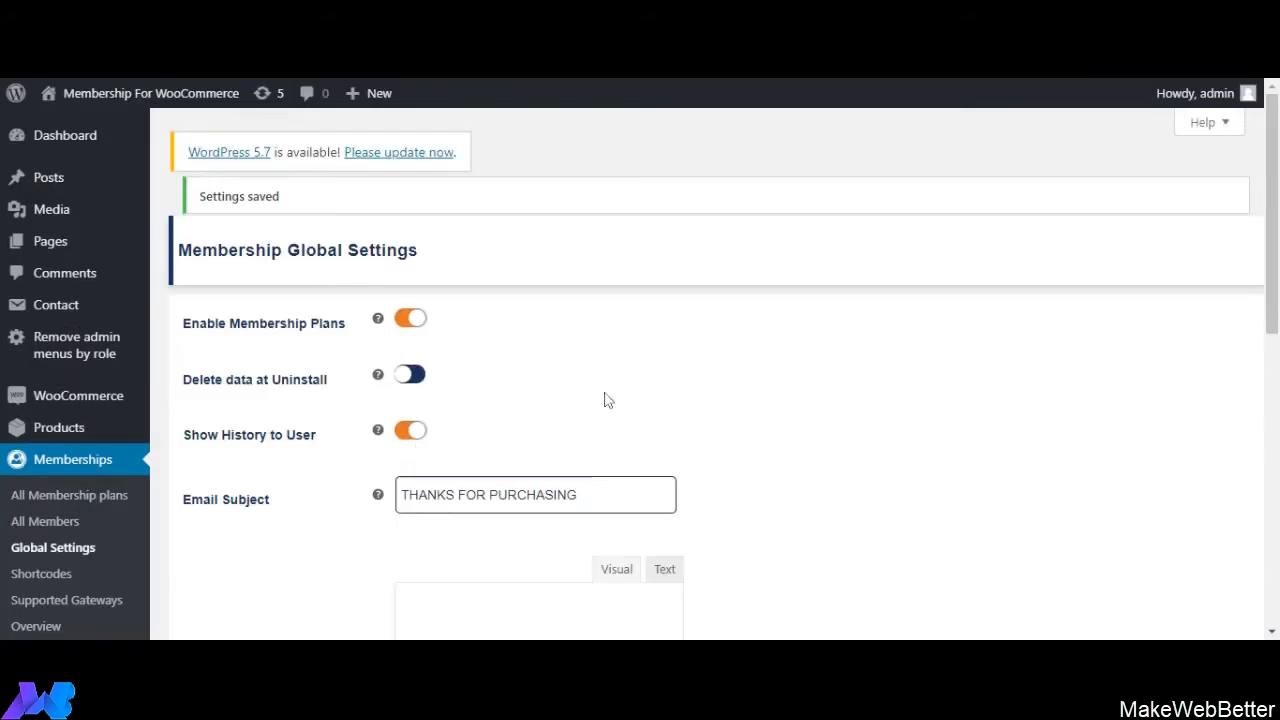
pyautogui.scroll(-4, 617, 371)
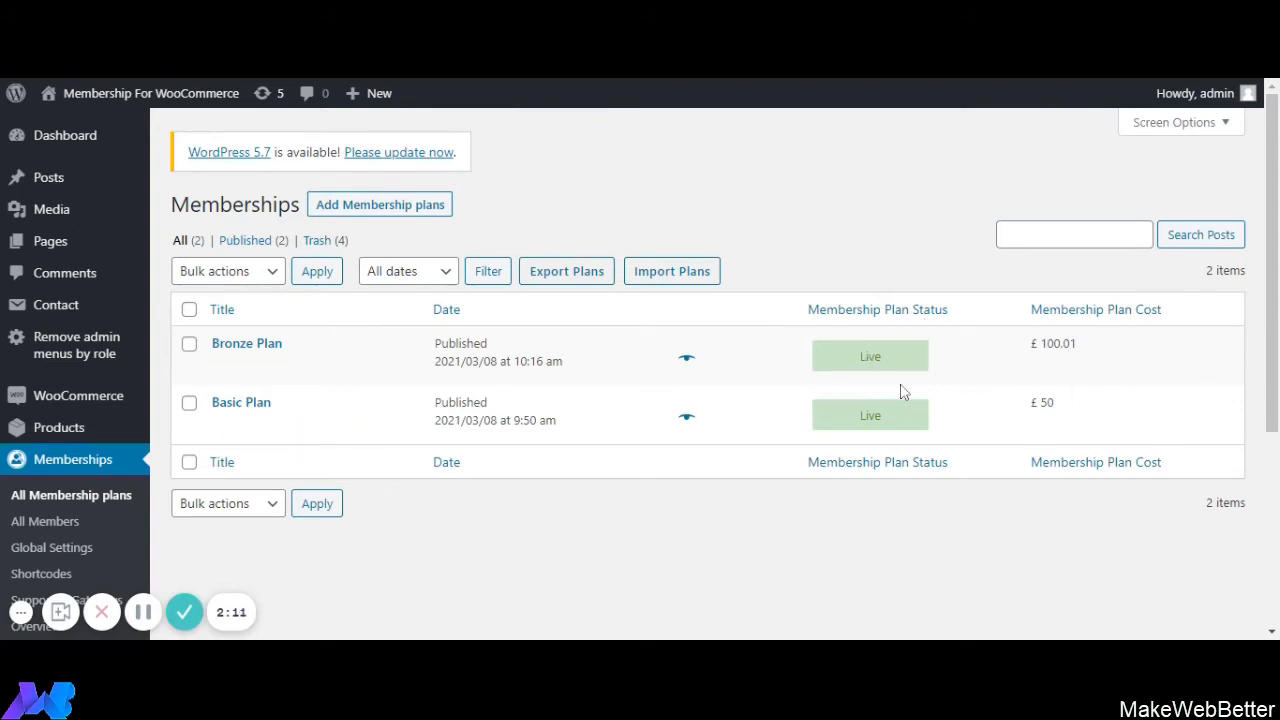
# Add a new membership plan and replace its default title with DIAMOND.
pyautogui.click(388, 216)
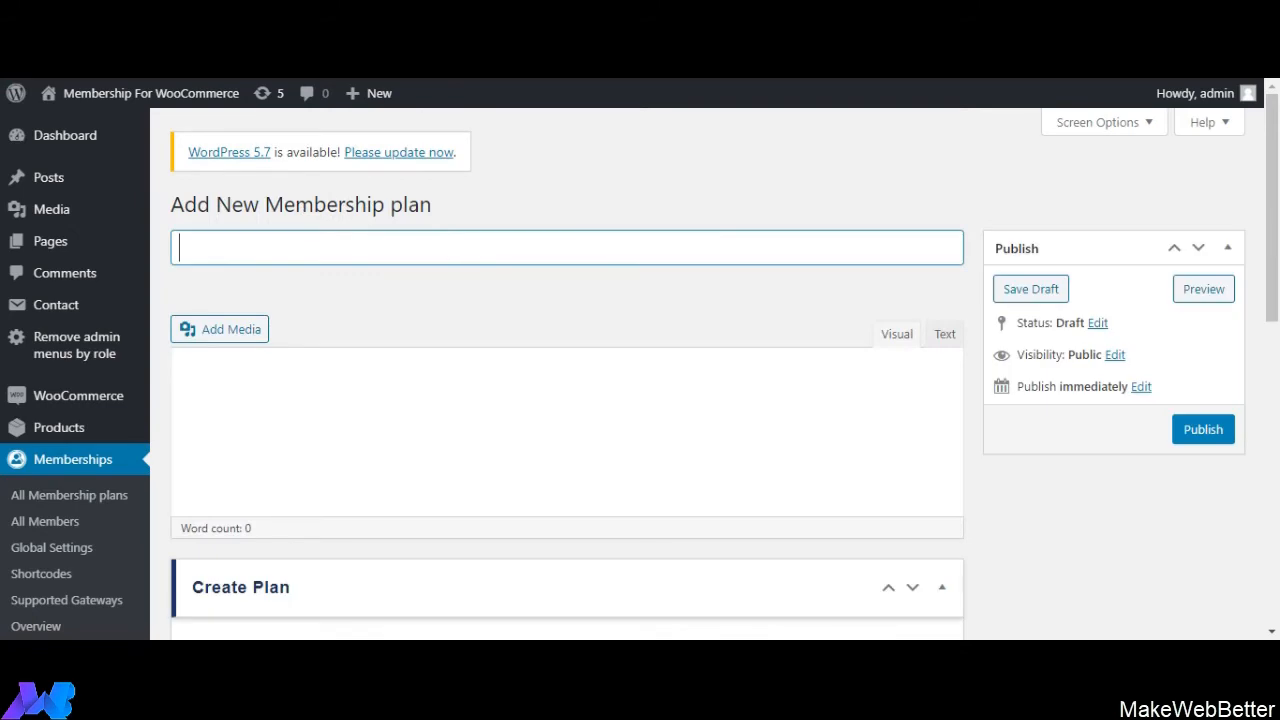
pyautogui.write('Plan #98')
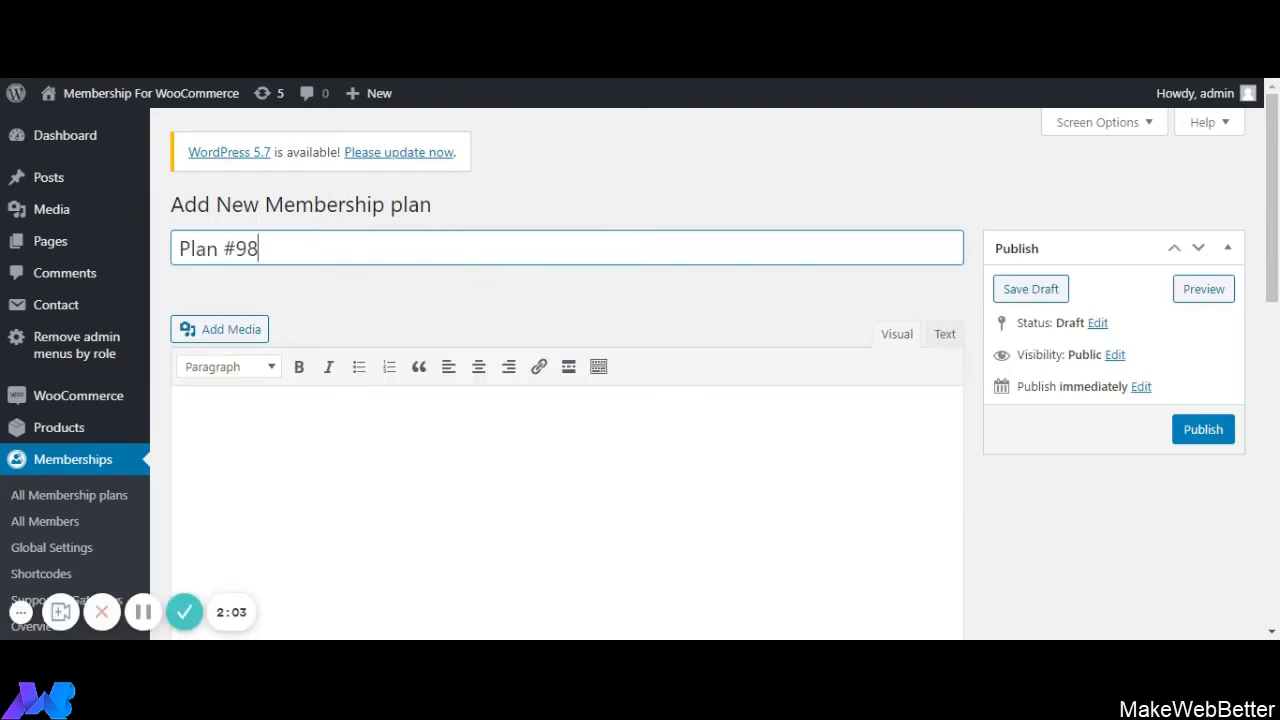
pyautogui.press('BackSpace')
pyautogui.press('BackSpace')
pyautogui.press('BackSpace')
pyautogui.press('BackSpace')
pyautogui.press('BackSpace')
pyautogui.press('BackSpace')
pyautogui.press('BackSpace')
pyautogui.press('BackSpace')
pyautogui.write('DIAMOMN')
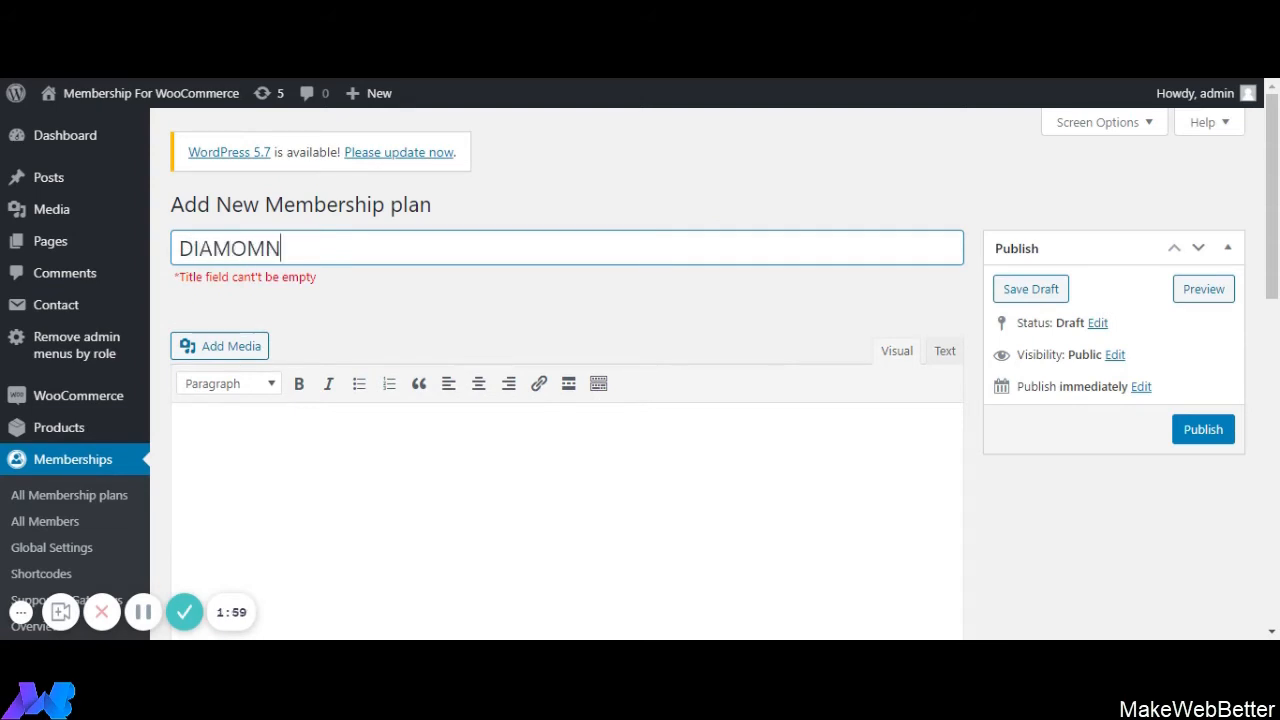
pyautogui.press('BackSpace')
pyautogui.press('BackSpace')
pyautogui.write('B')
pyautogui.press('BackSpace')
pyautogui.write('ND')
pyautogui.click(184, 612)
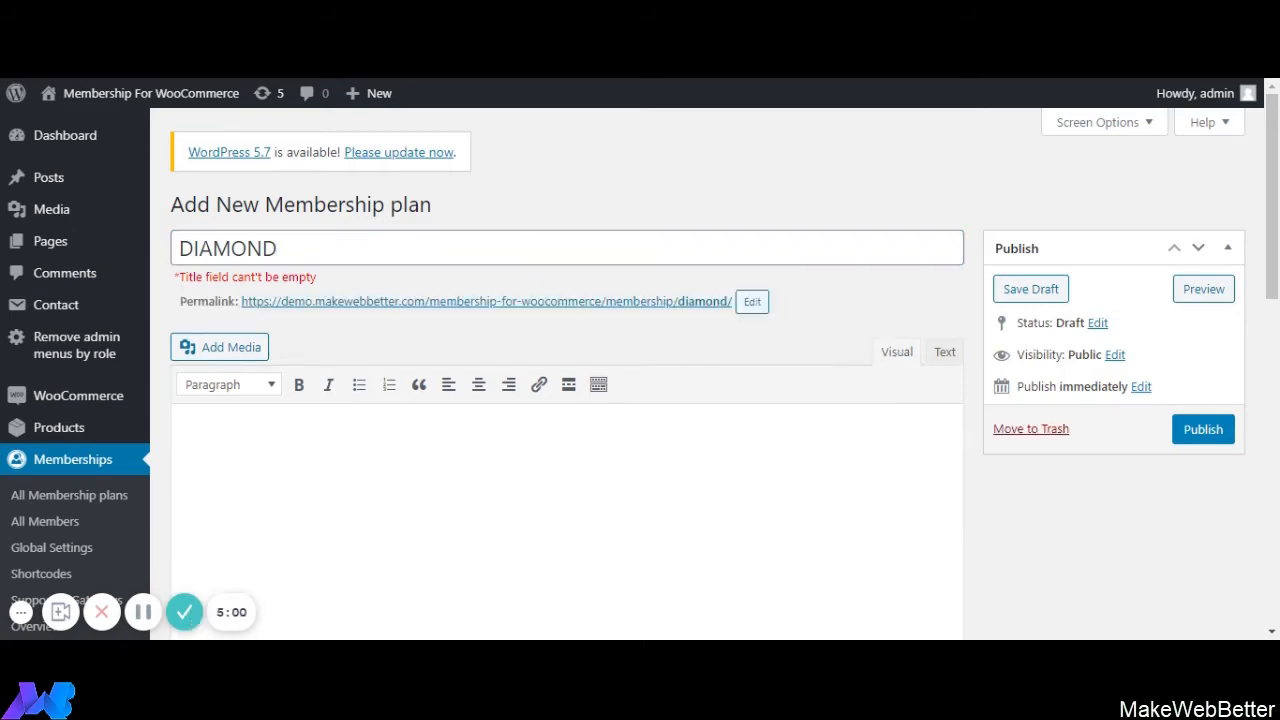
# Set the DIAMOND plan's membership amount to 200.
pyautogui.scroll(-2, 566, 400)
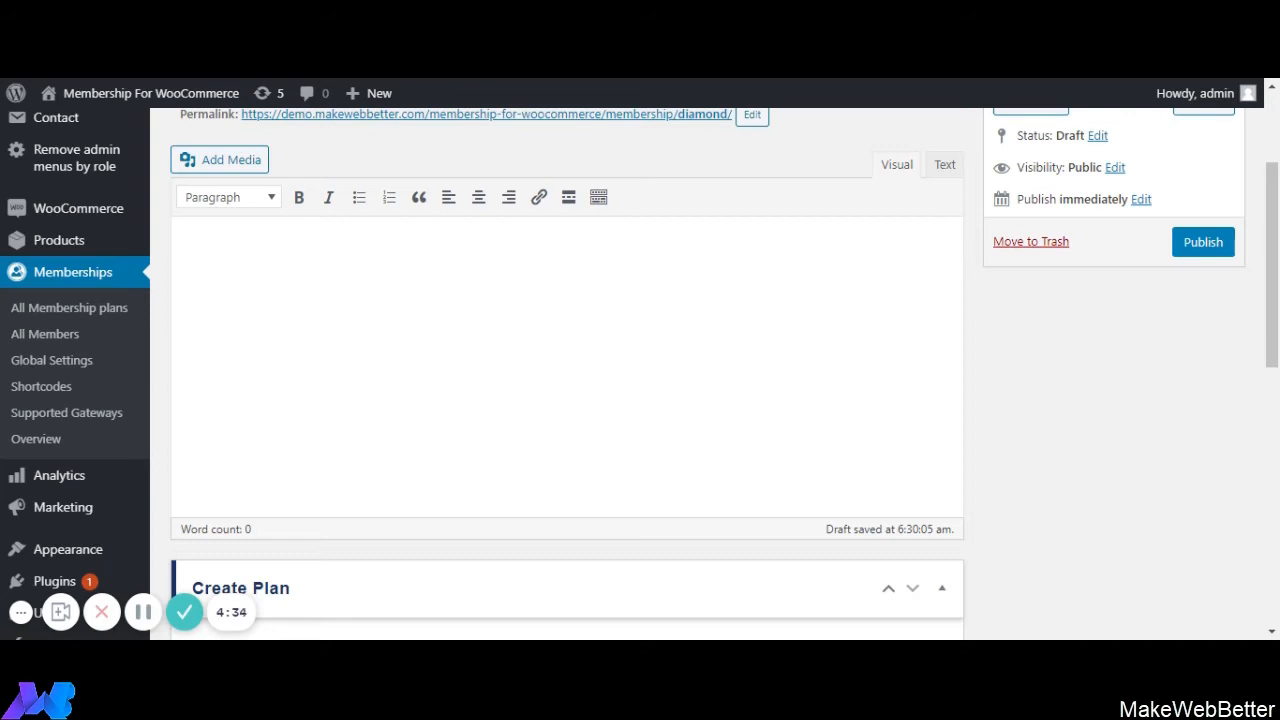
pyautogui.scroll(-3, 322, 362)
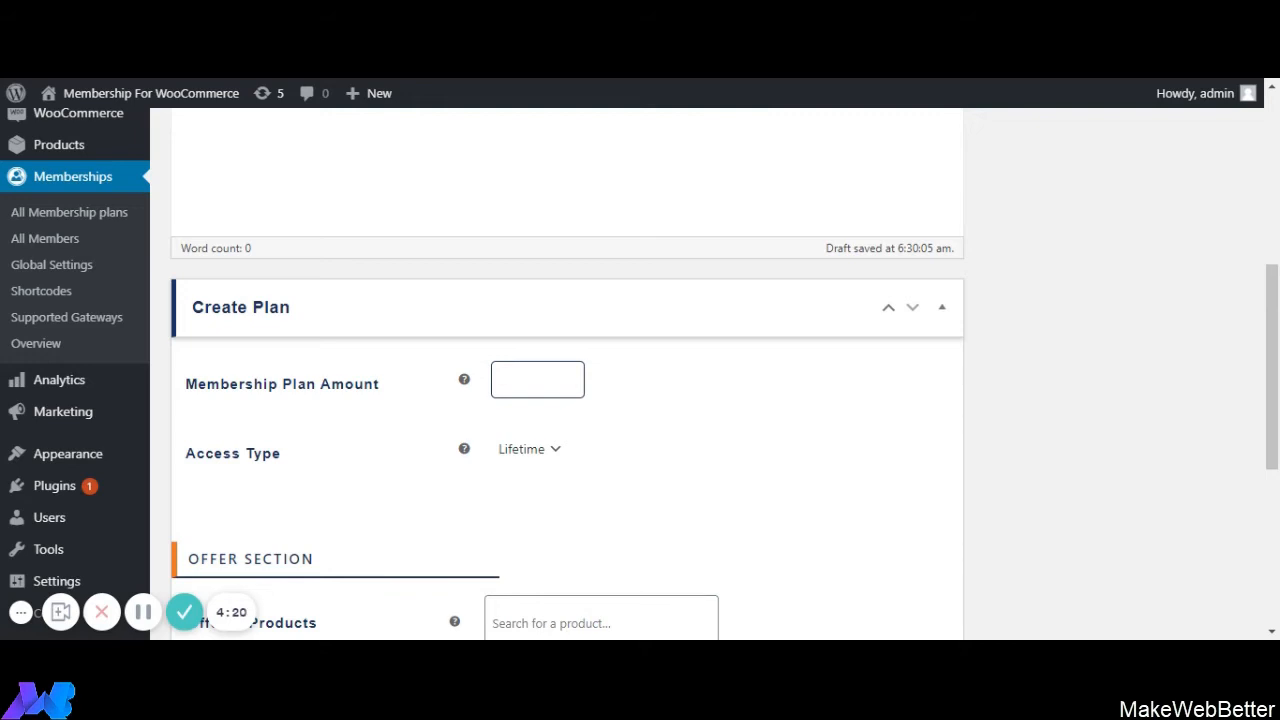
pyautogui.click(506, 390)
pyautogui.write('200')
pyautogui.scroll(-1, 447, 442)
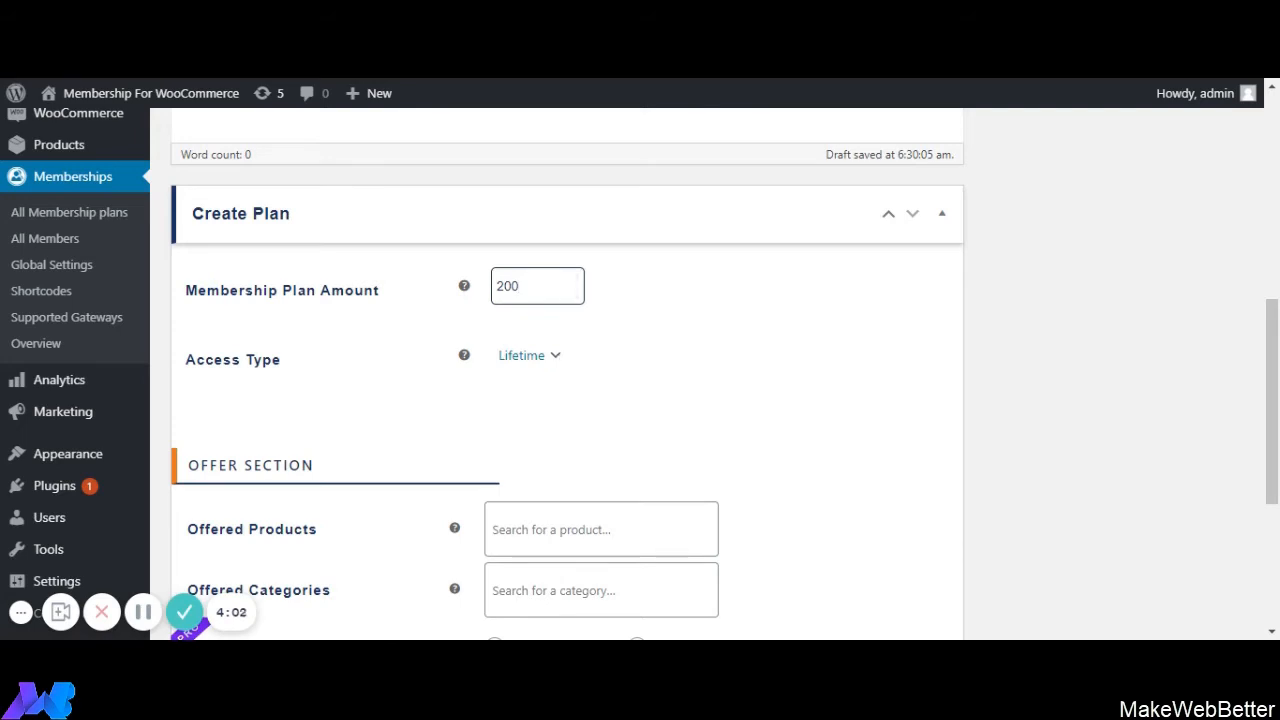
# Add the Belt product to the plan's offered products.
pyautogui.scroll(-1, 615, 372)
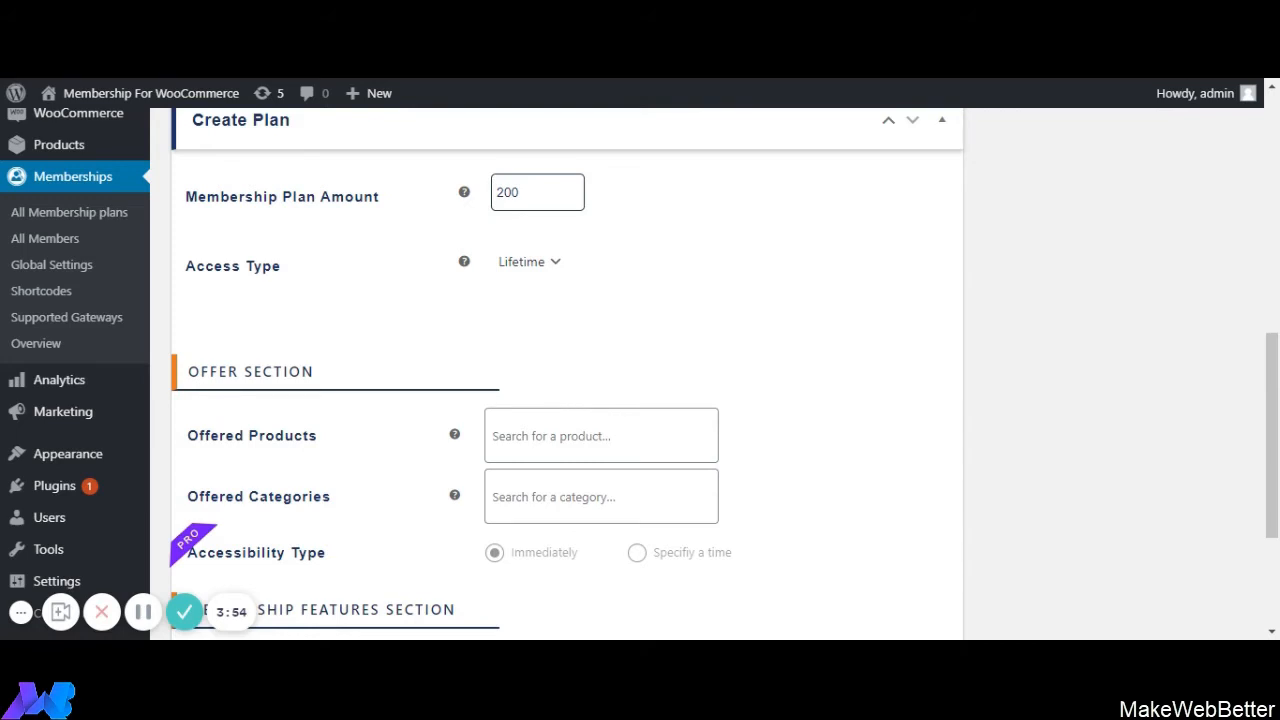
pyautogui.click(601, 435)
pyautogui.write('BELT')
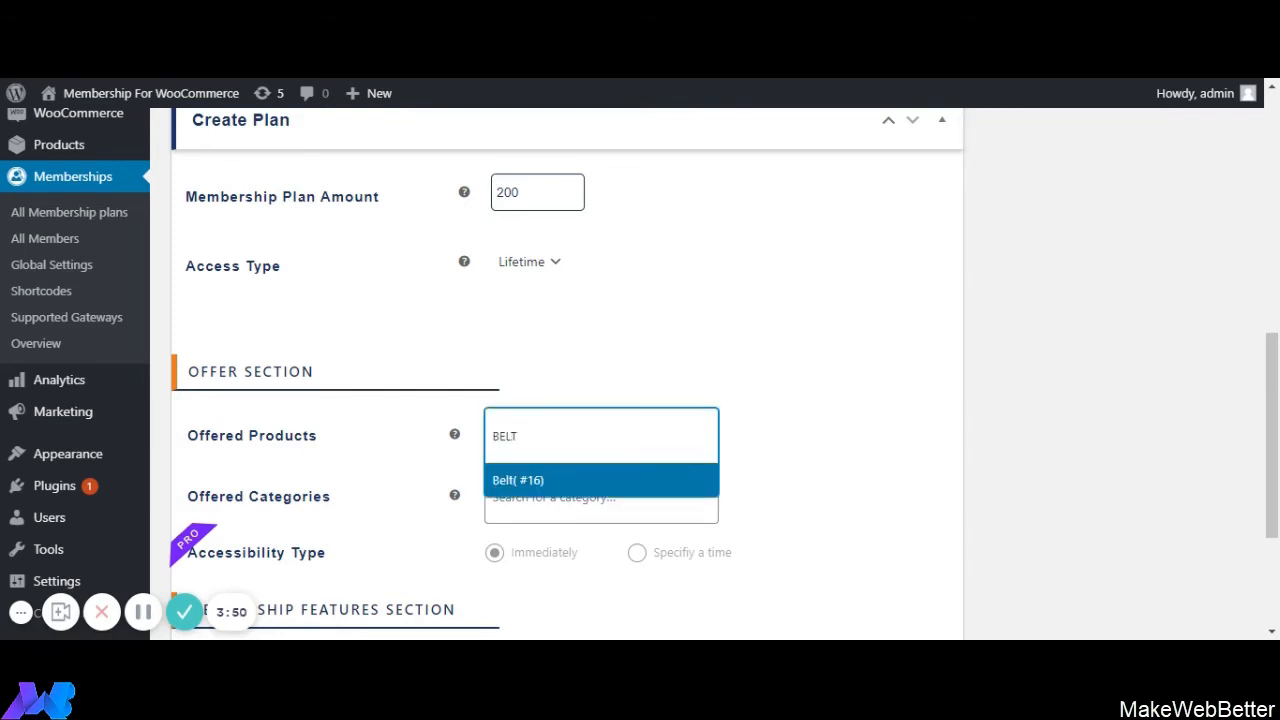
pyautogui.click(563, 483)
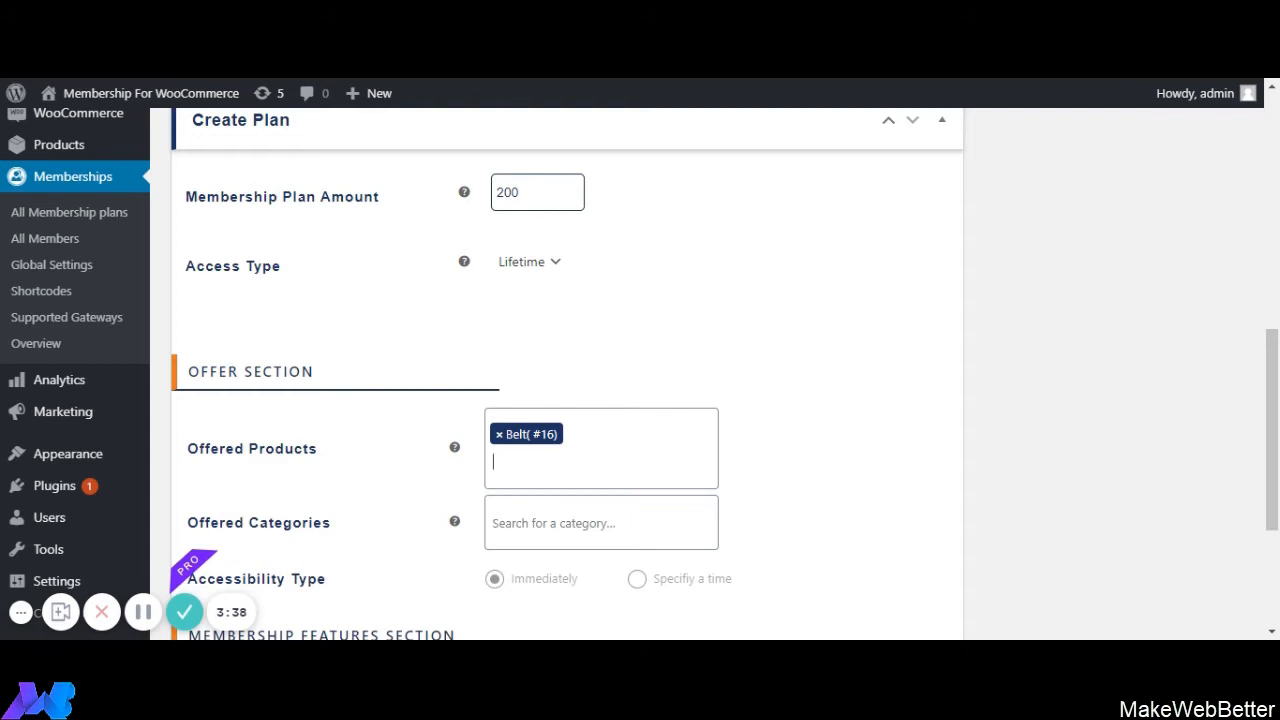
# Set the plan's percentage discount to 10 and allow free shipping for its members.
pyautogui.scroll(-1, 369, 503)
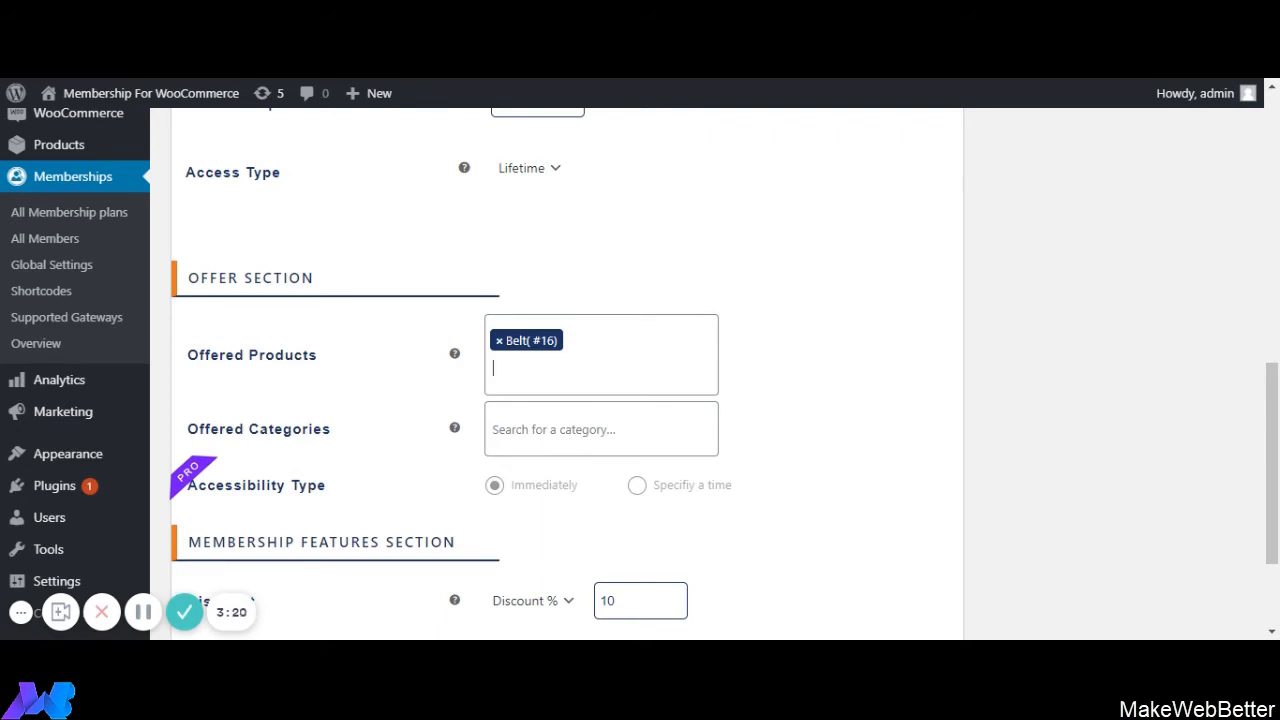
pyautogui.scroll(-3, 329, 500)
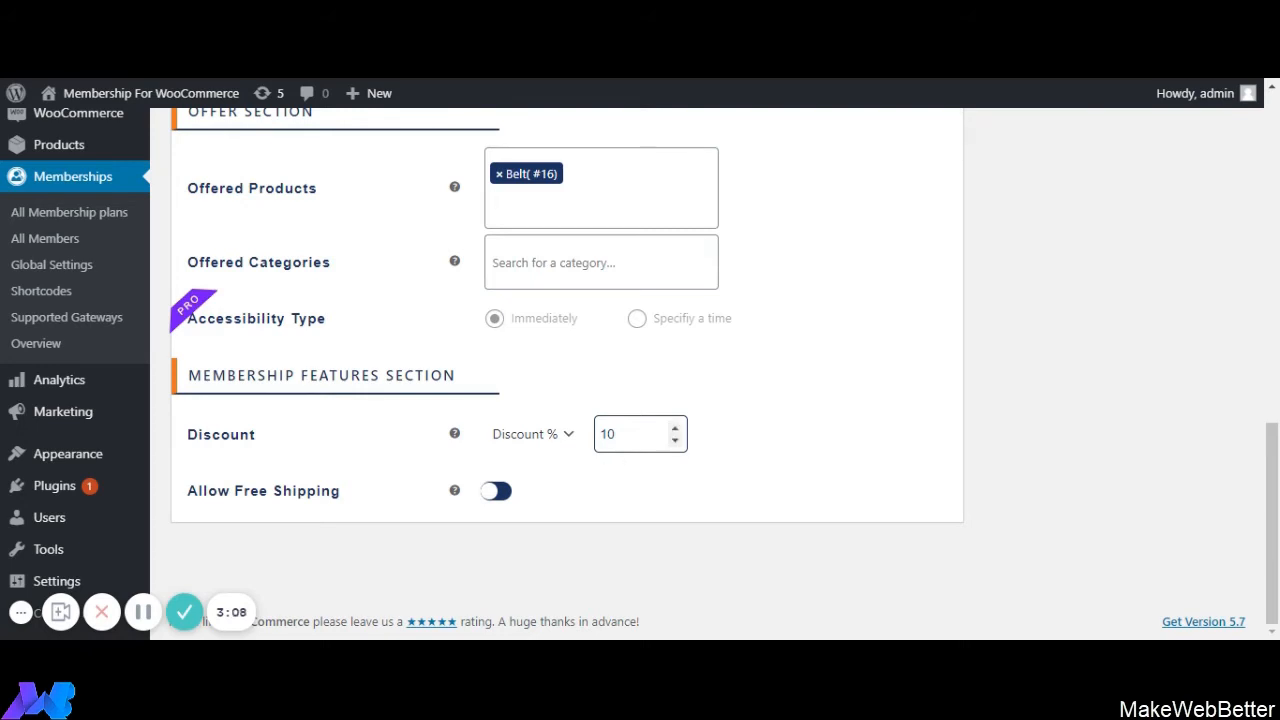
pyautogui.press('BackSpace')
pyautogui.press('BackSpace')
pyautogui.write('10')
pyautogui.click(494, 492)
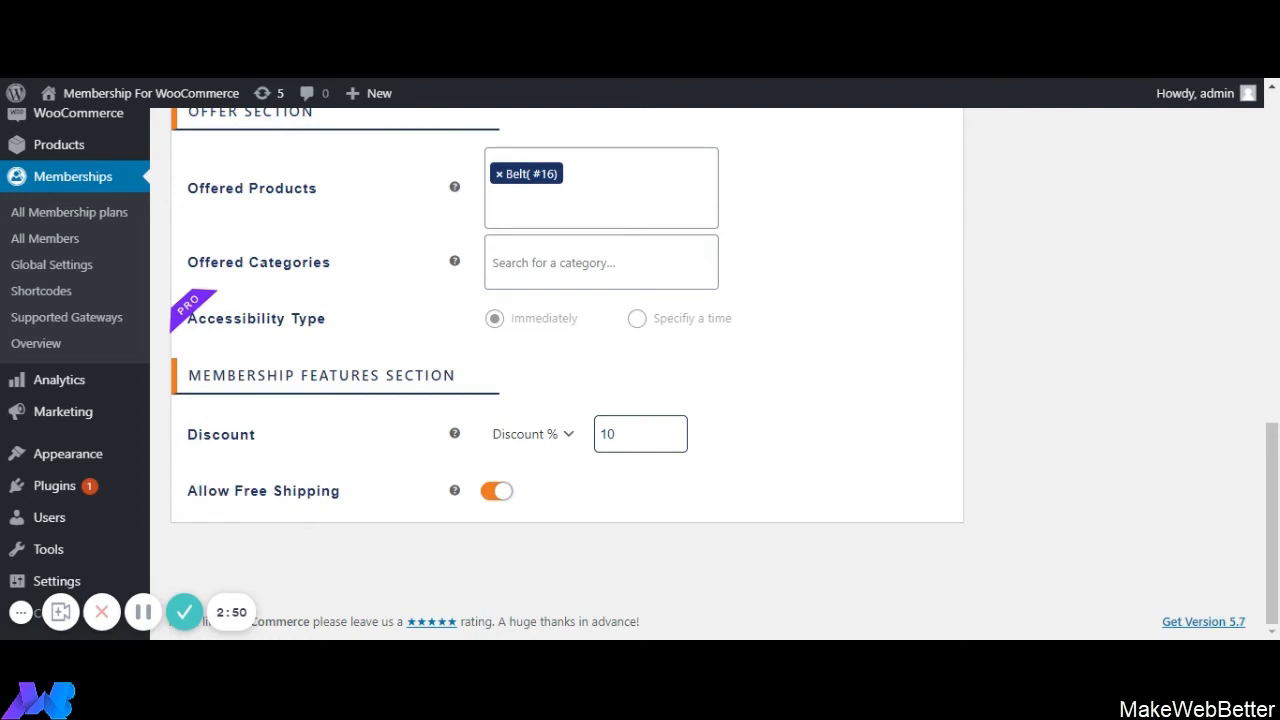
# Publish the DIAMOND membership plan and go to the list of all membership plans.
pyautogui.scroll(10, 423, 386)
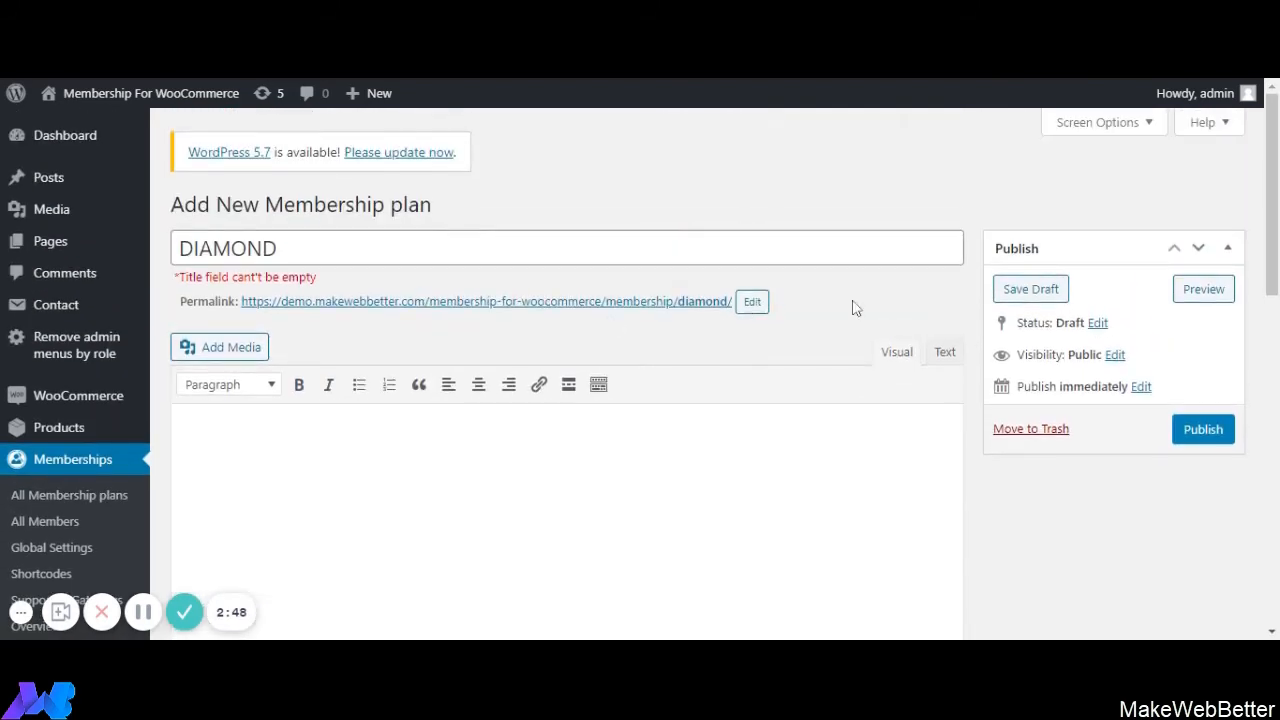
pyautogui.scroll(-1, 940, 362)
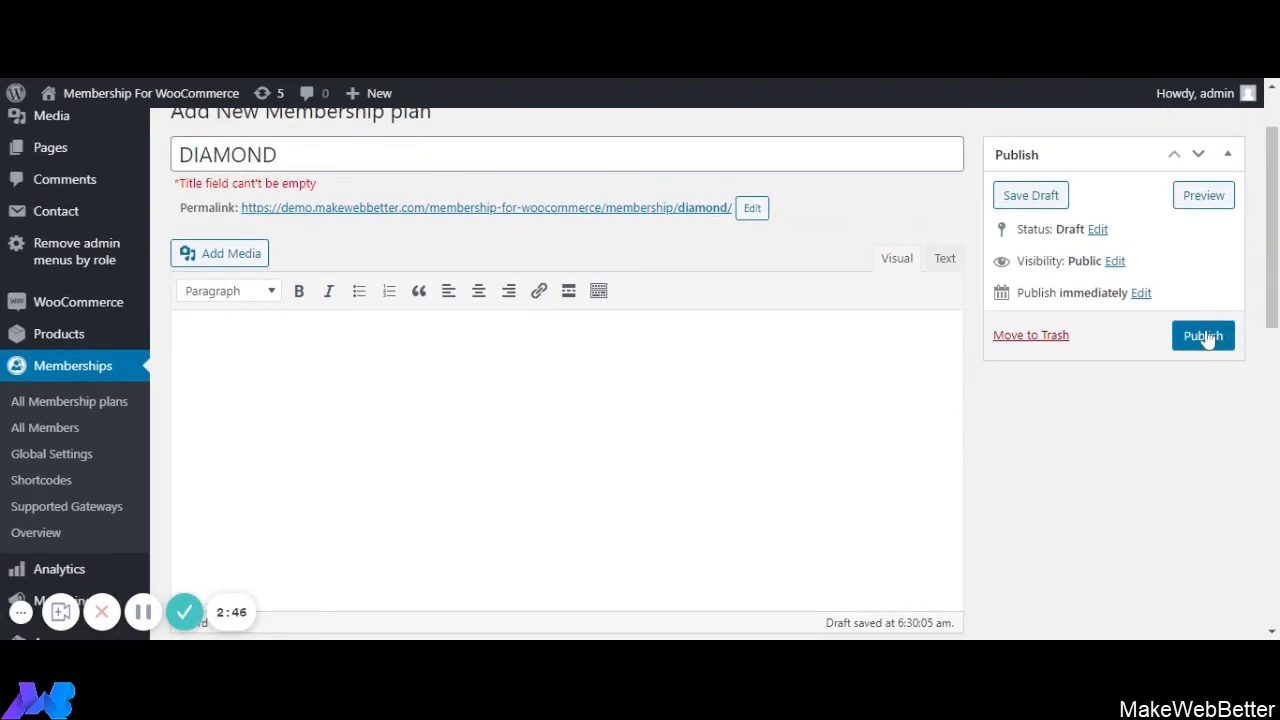
pyautogui.click(1205, 338)
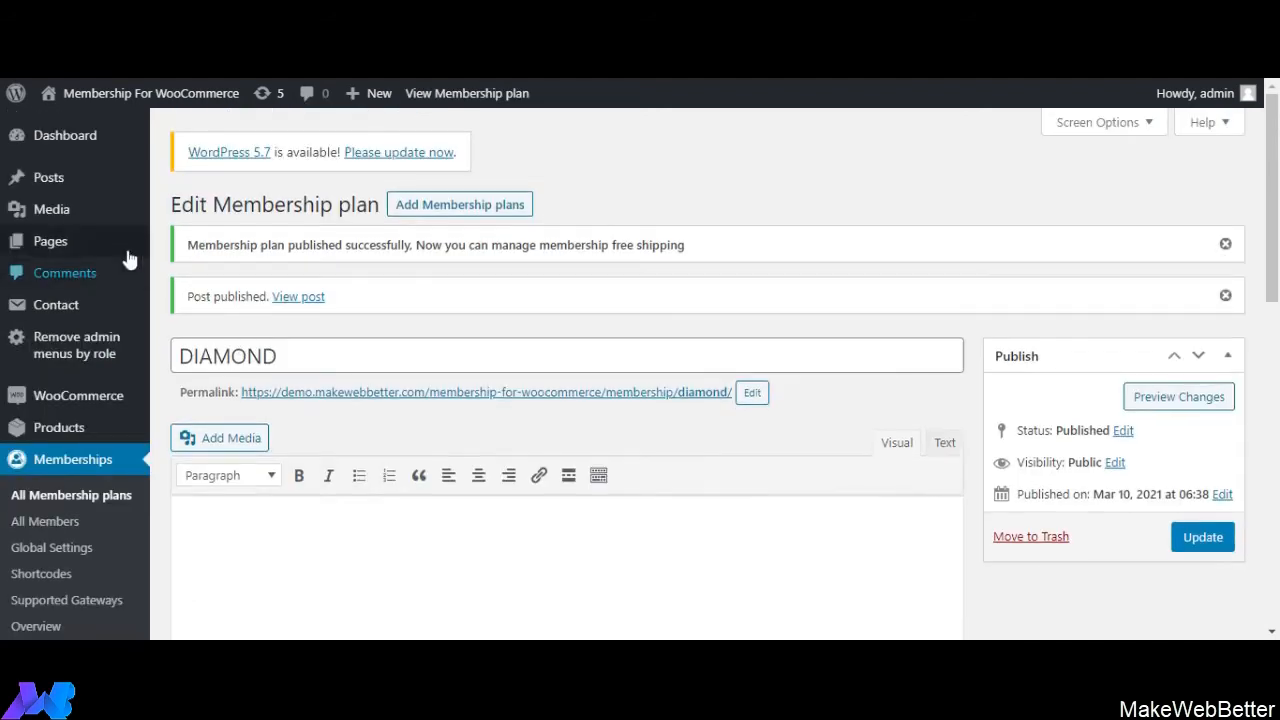
pyautogui.click(87, 503)
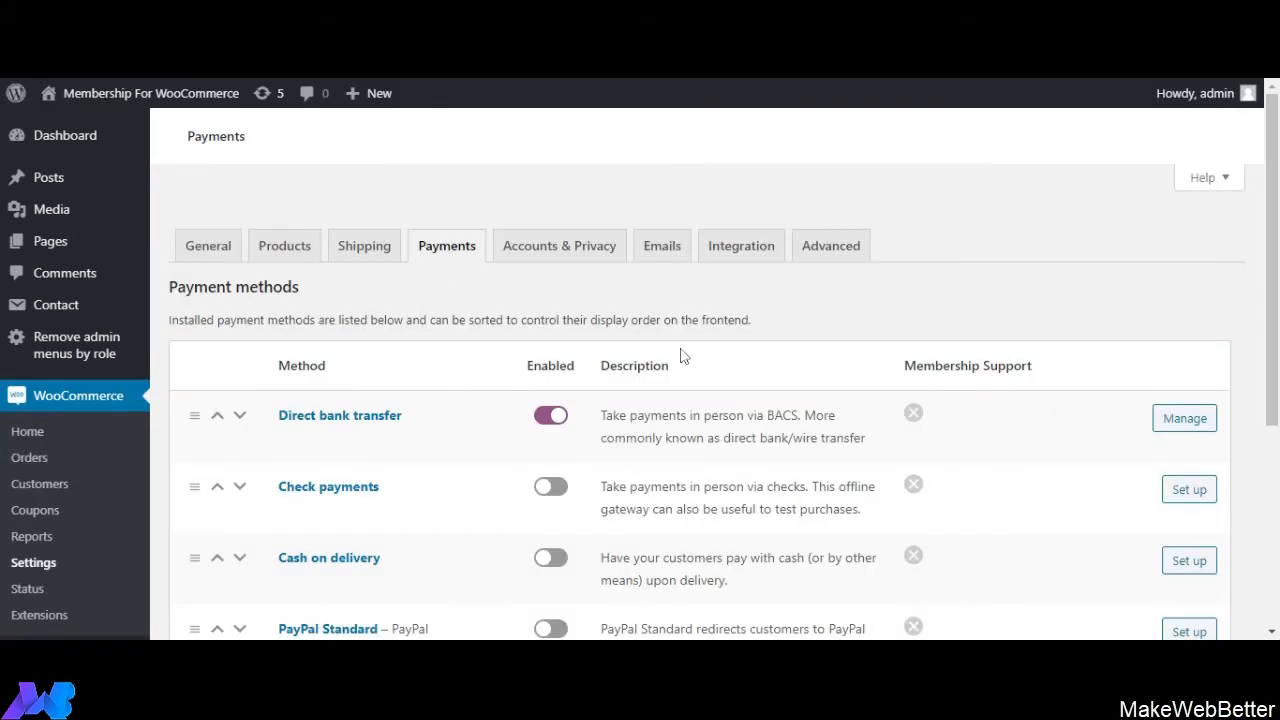
# Examine which WooCommerce payment methods are enabled and support memberships.
pyautogui.scroll(-2, 686, 368)
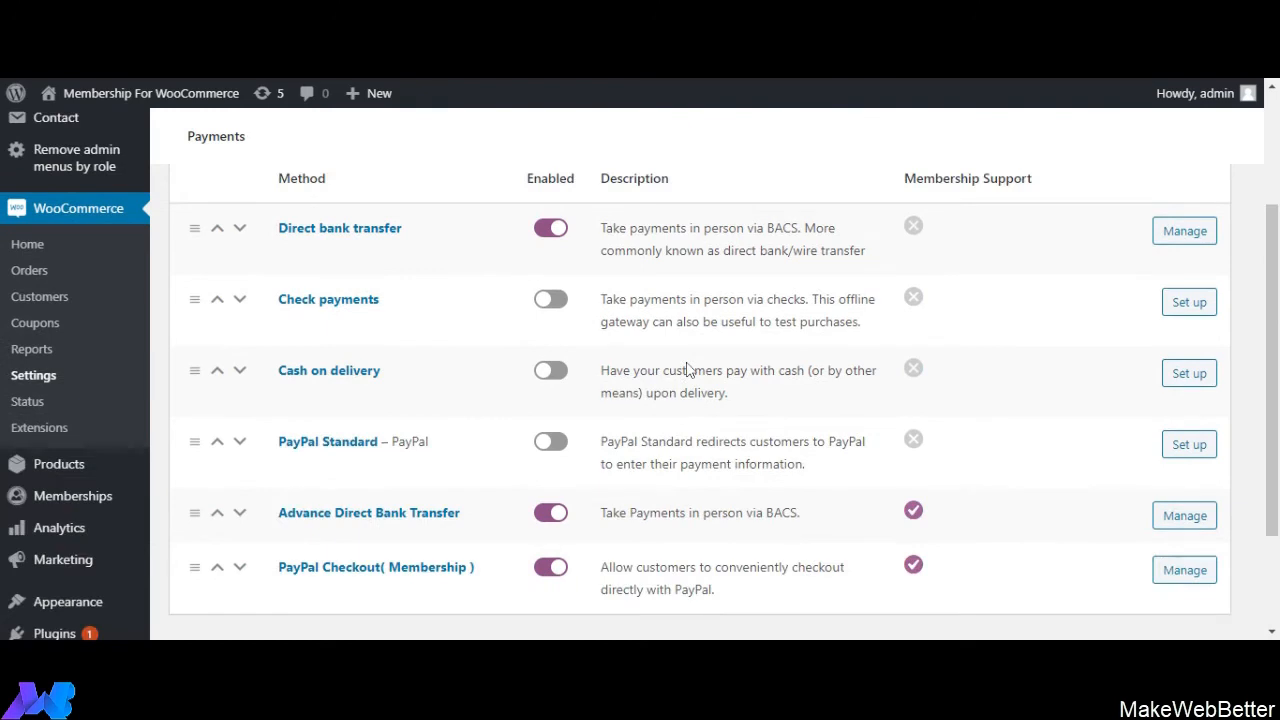
pyautogui.scroll(-3, 686, 368)
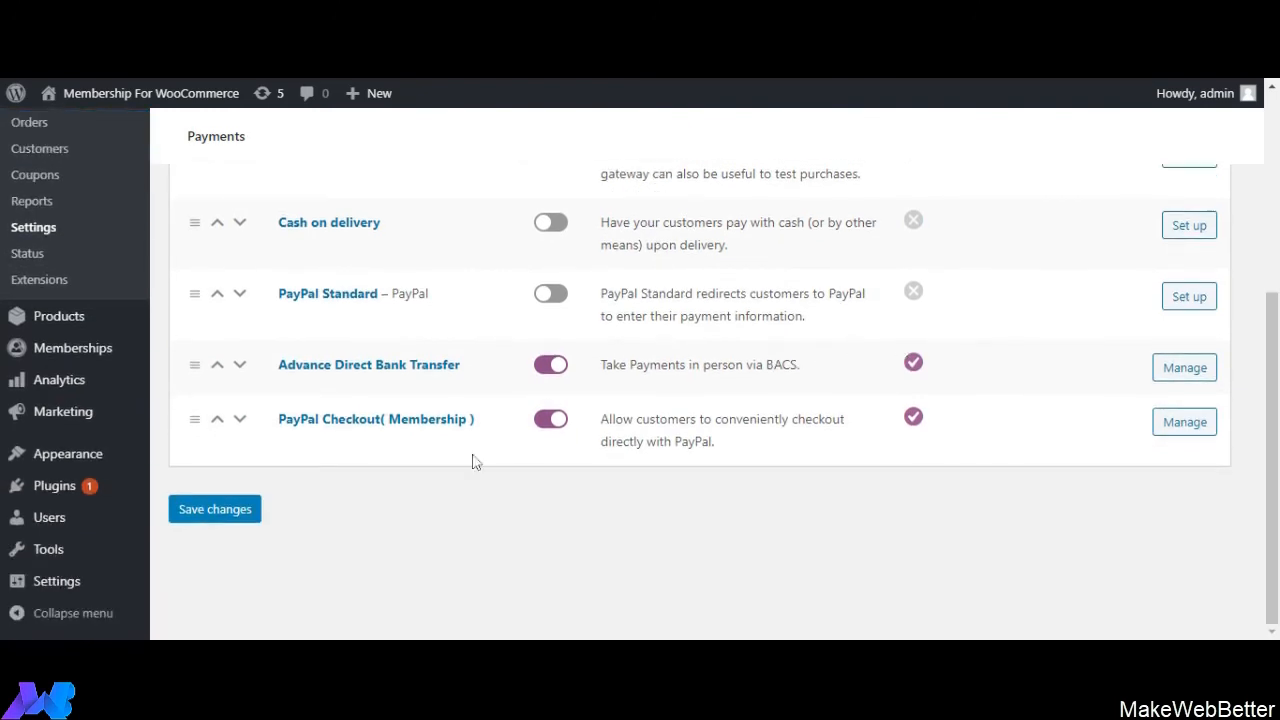
pyautogui.scroll(-1, 650, 420)
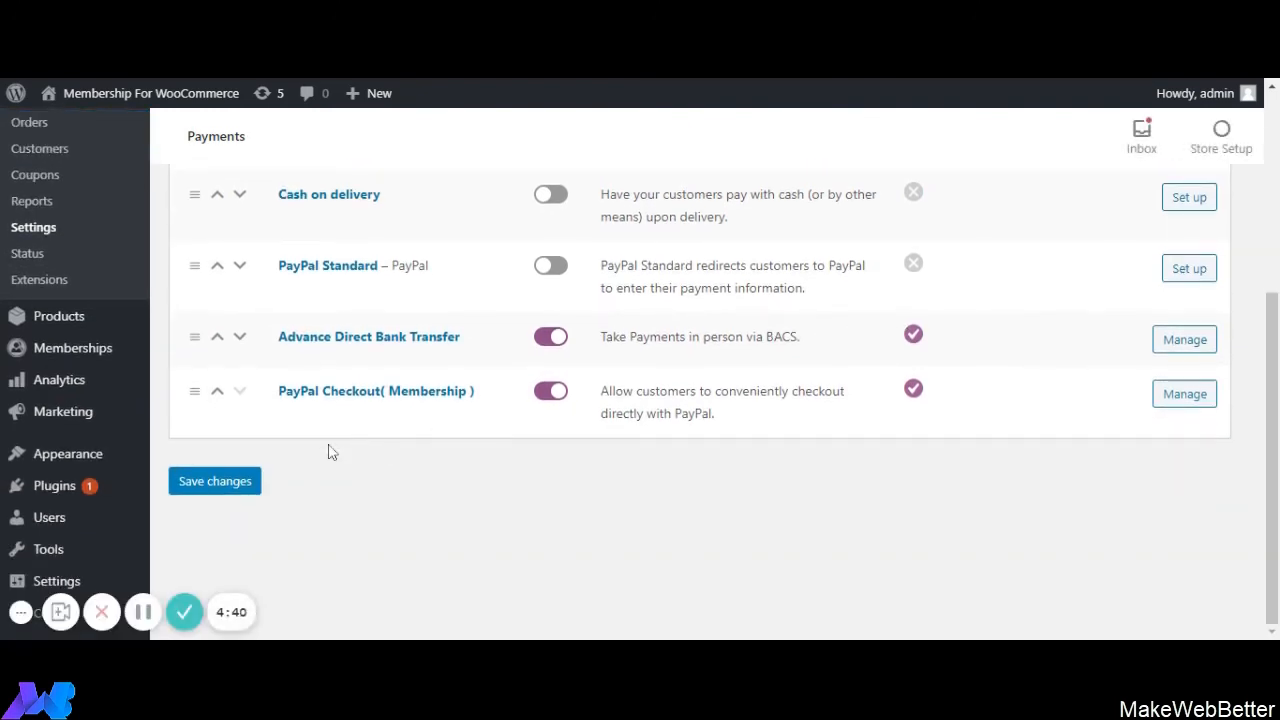
# Save the WooCommerce payment method settings.
pyautogui.click(213, 483)
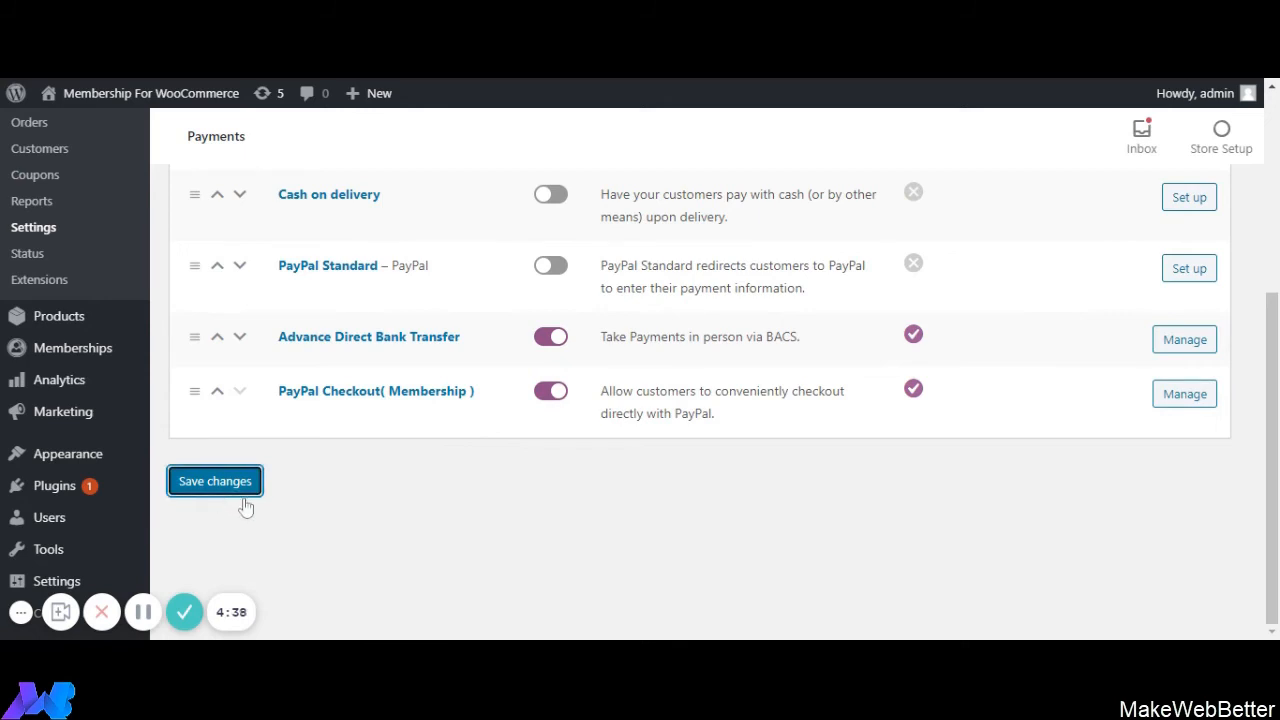
pyautogui.scroll(-4, 230, 582)
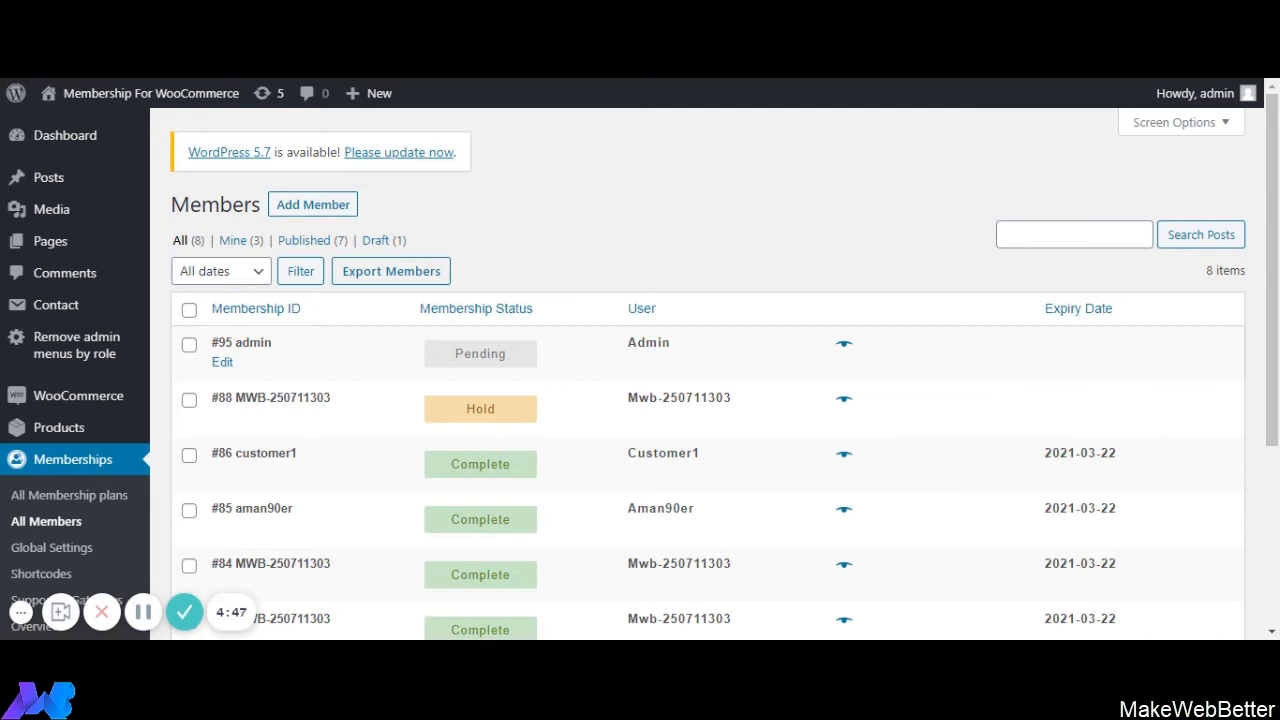
# Examine the list of all members with their membership statuses, users and expiry dates.
pyautogui.scroll(-1, 354, 357)
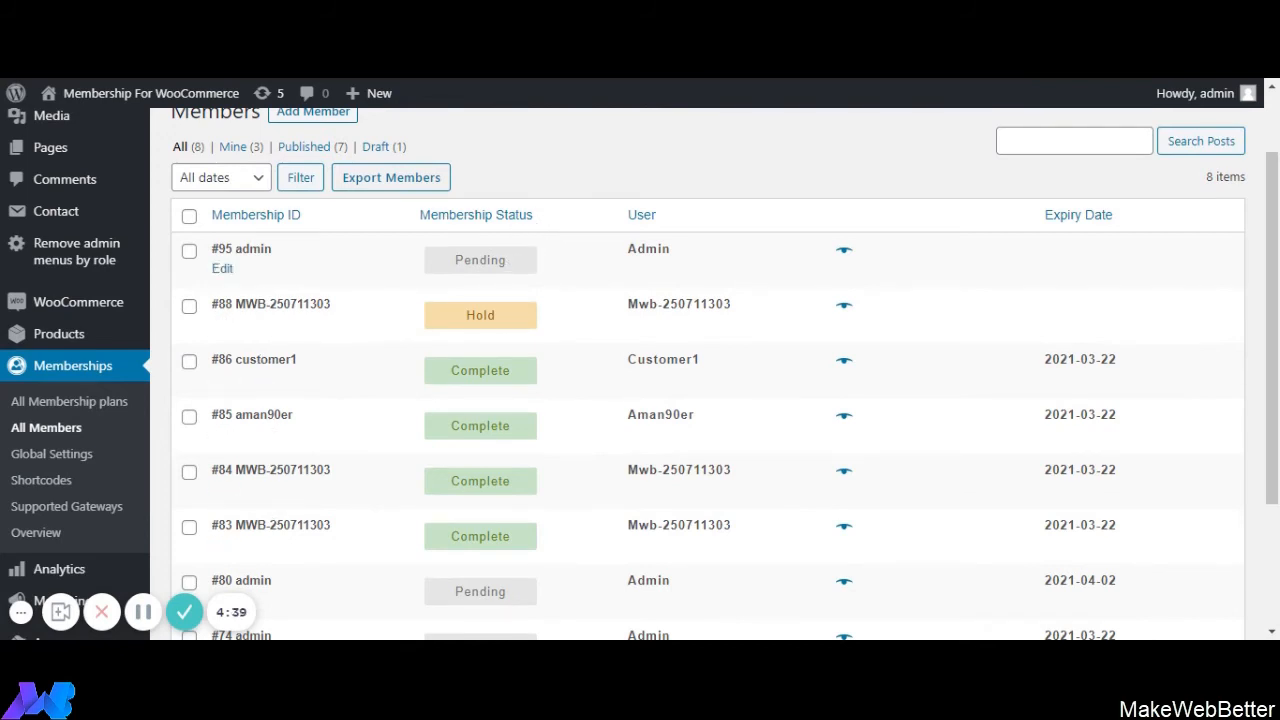
pyautogui.scroll(-1, 557, 273)
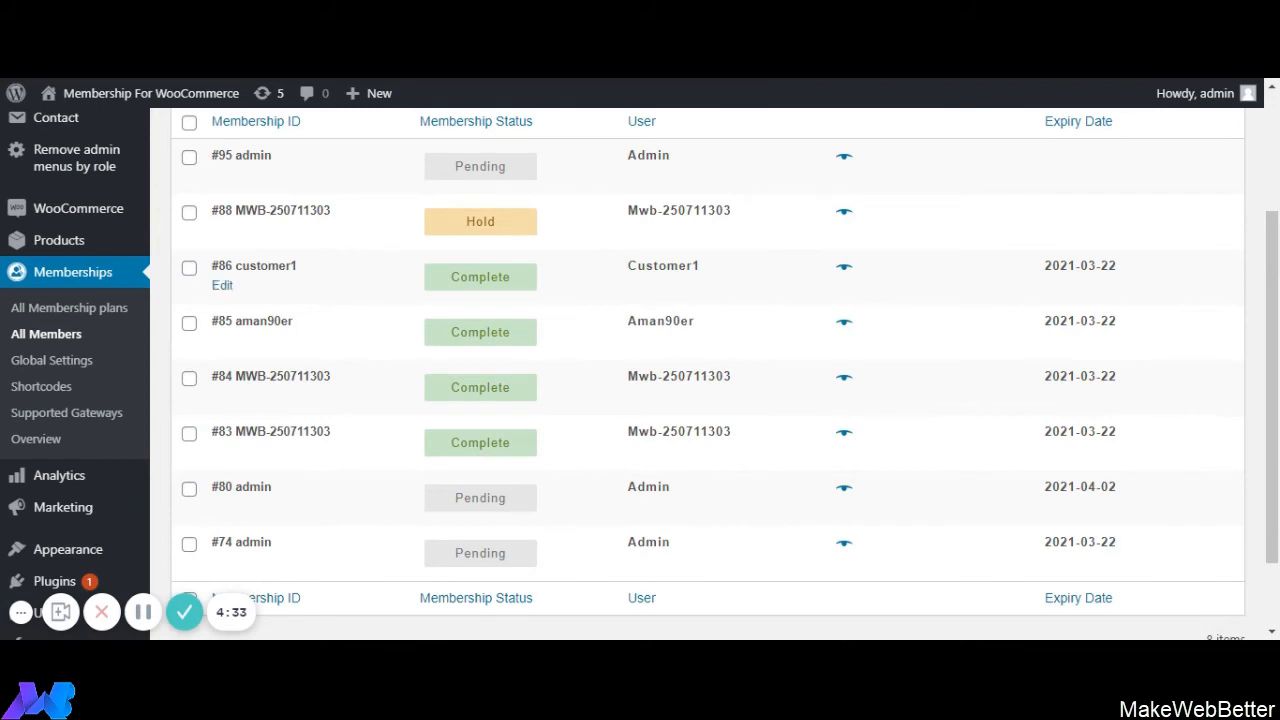
pyautogui.scroll(1, 554, 287)
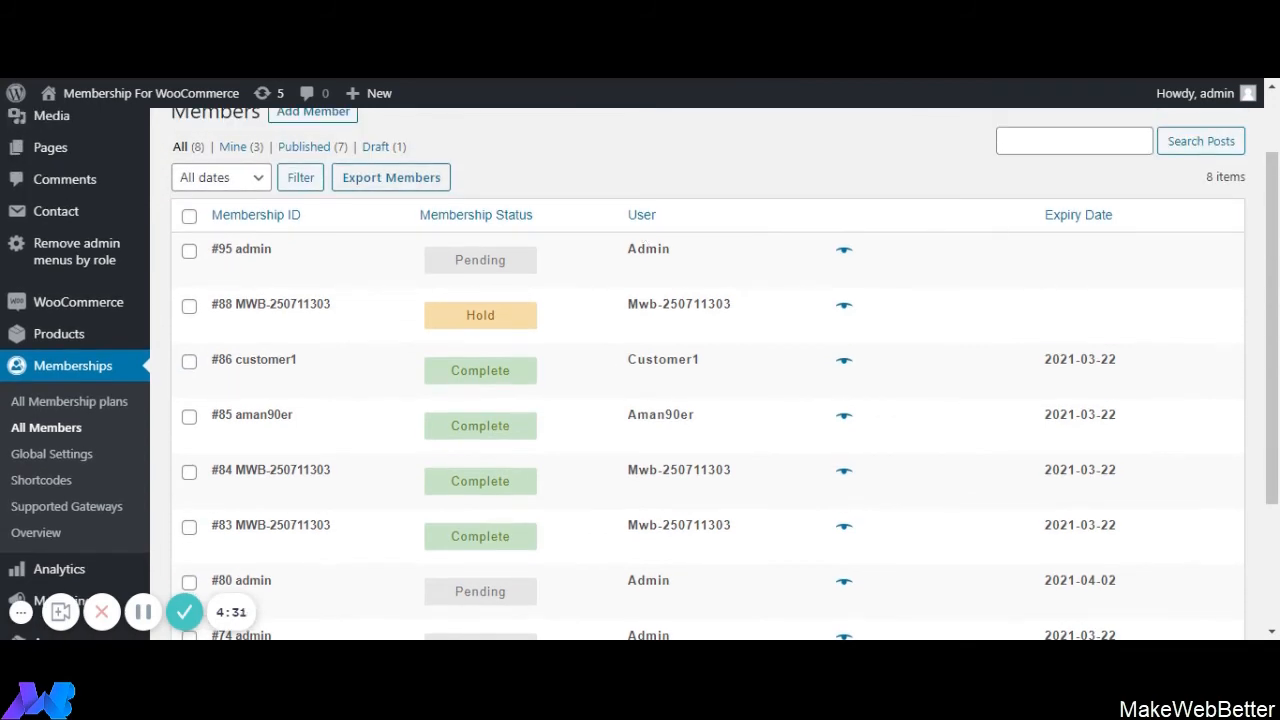
pyautogui.scroll(-1, 1012, 222)
pyautogui.scroll(-1, 684, 470)
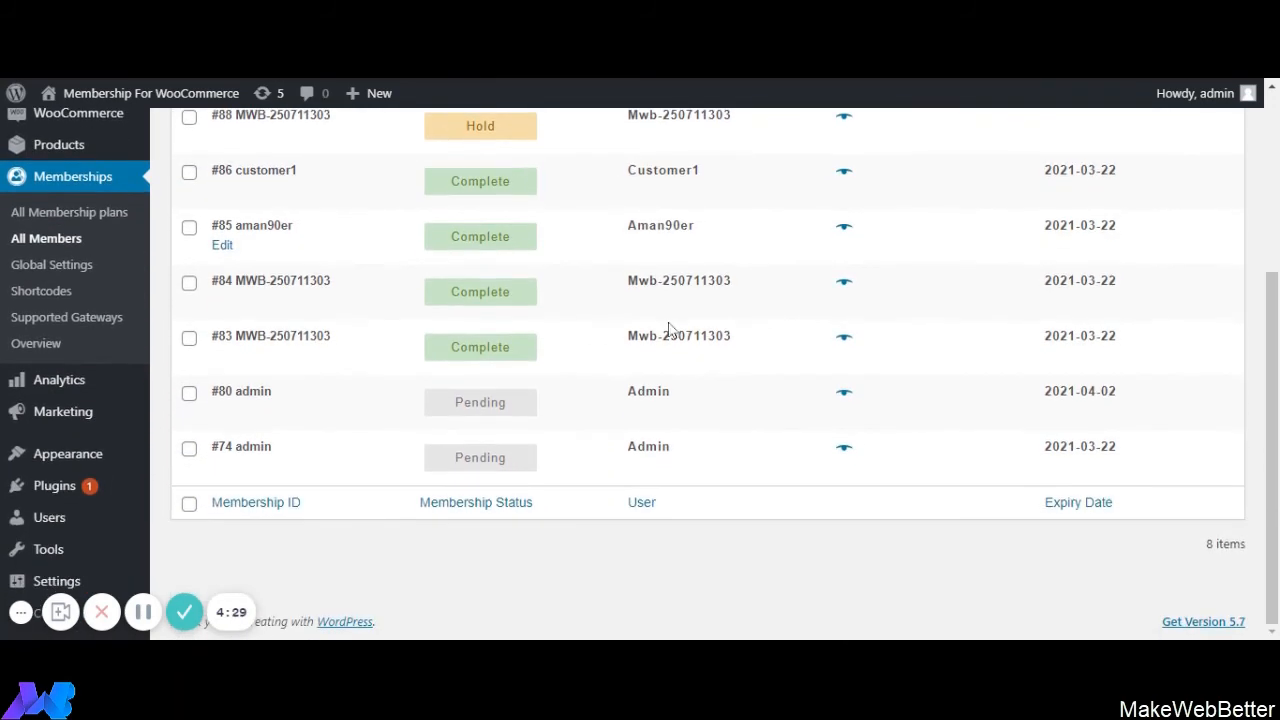
pyautogui.scroll(3, 518, 290)
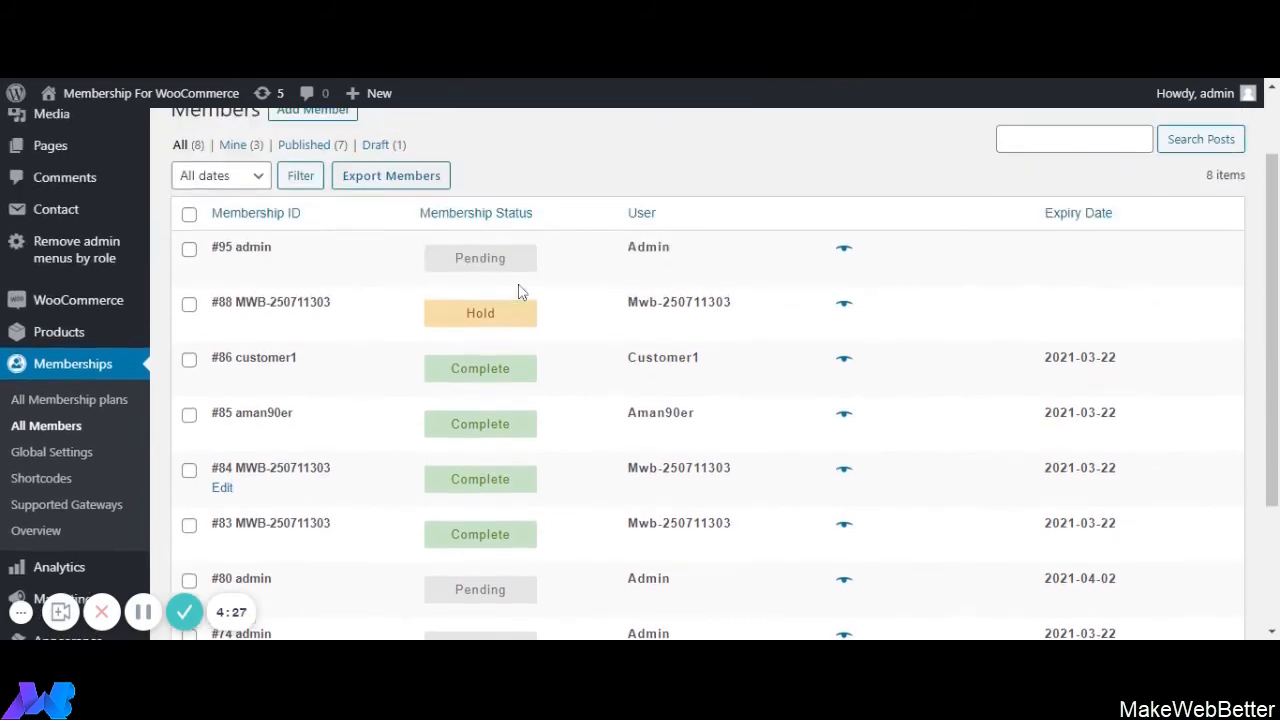
pyautogui.scroll(1, 518, 290)
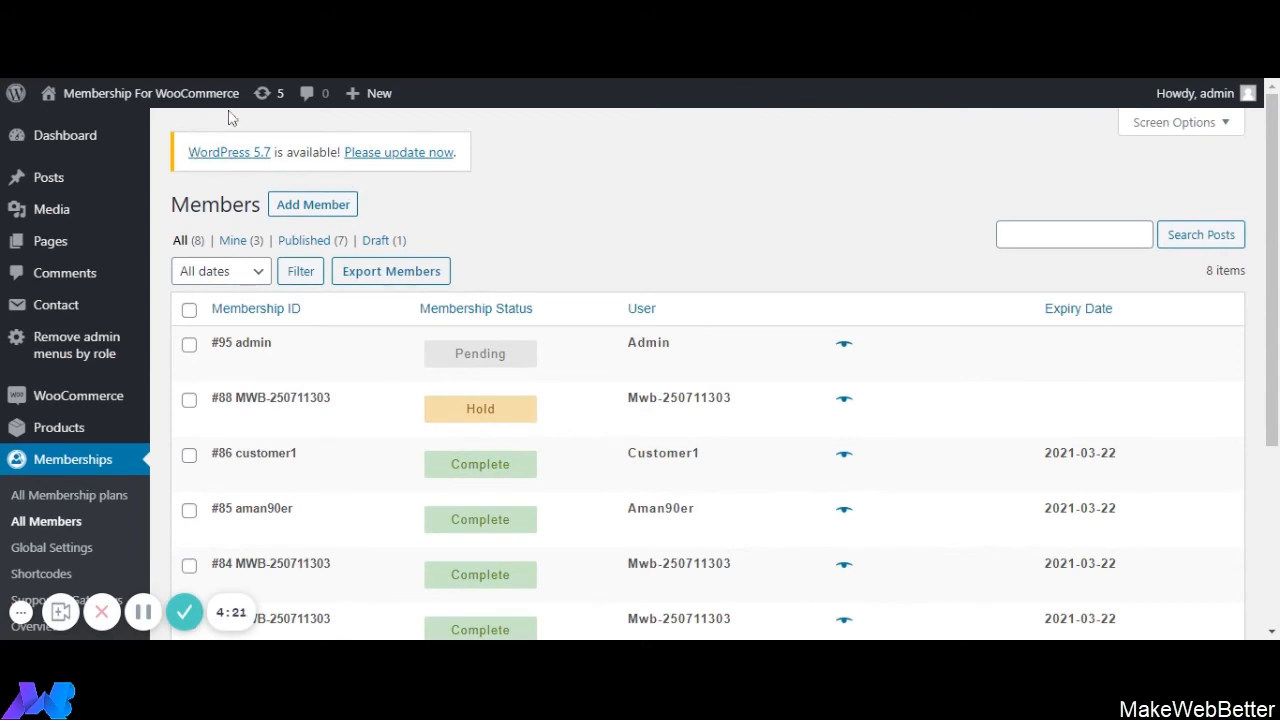
# Go to the storefront's Shop page and open the Beanie membership product.
pyautogui.moveTo(181, 98)
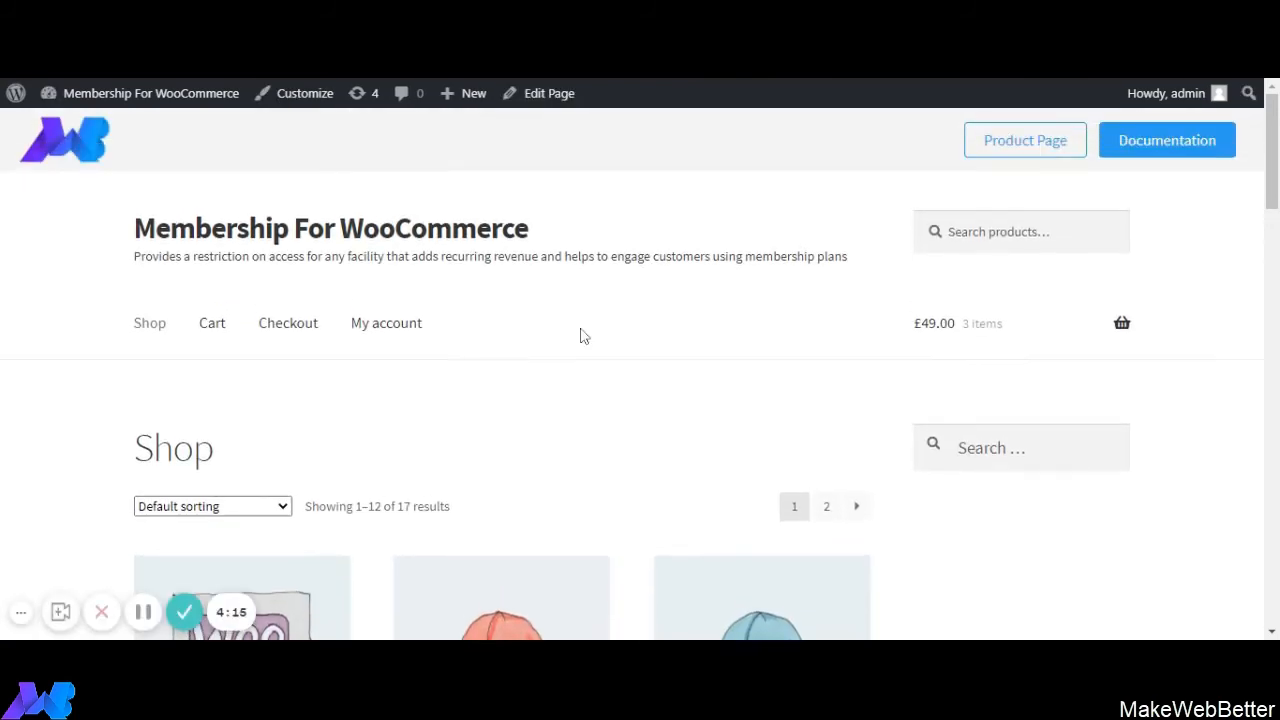
pyautogui.scroll(-2, 585, 334)
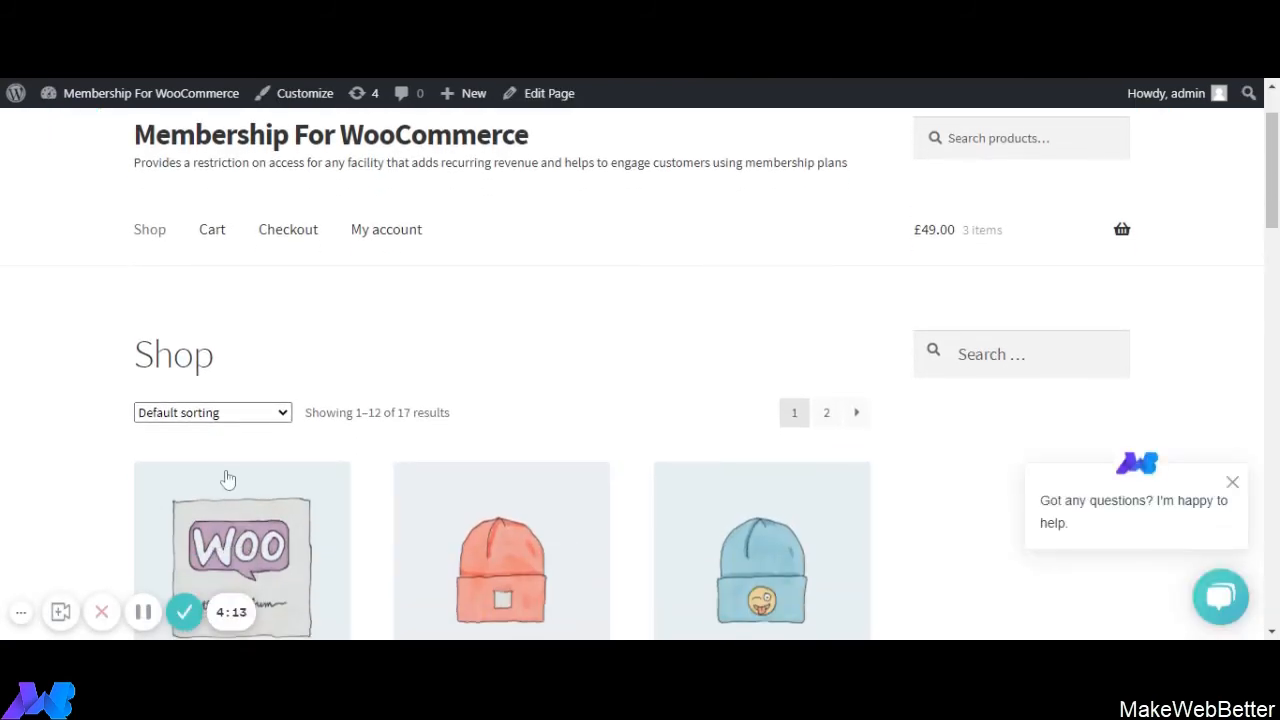
pyautogui.click(184, 611)
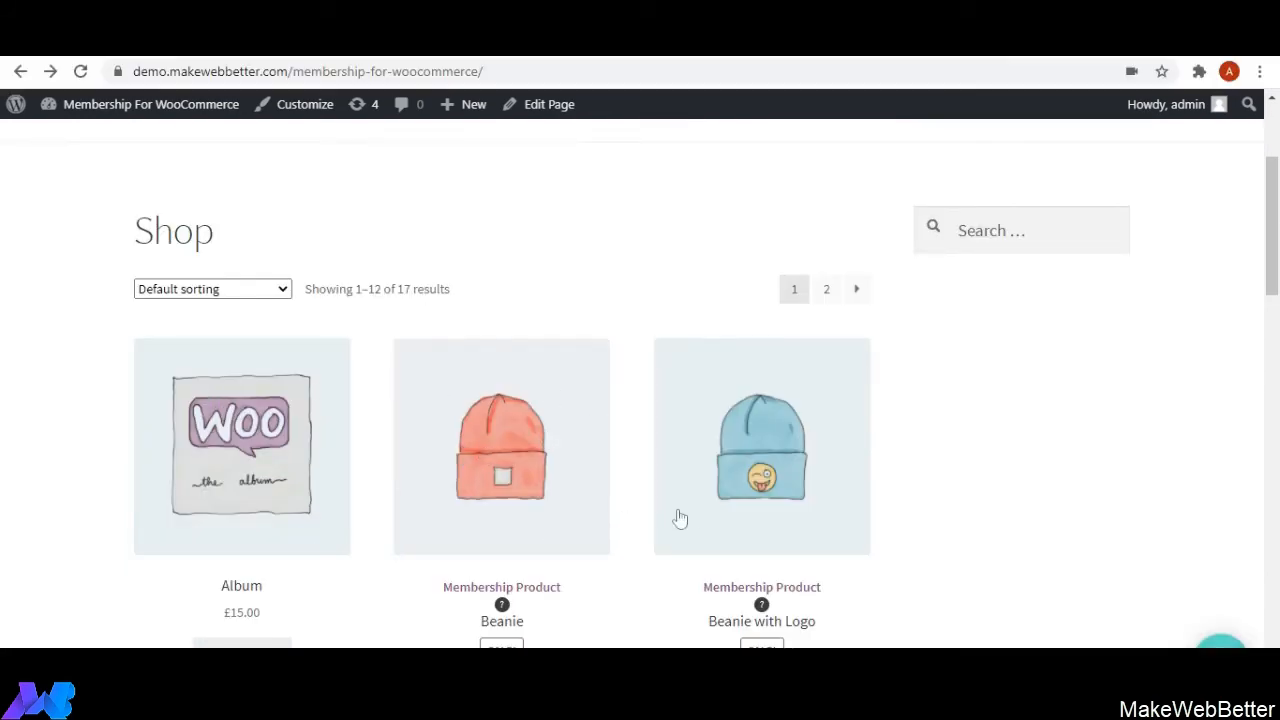
pyautogui.scroll(-1, 625, 509)
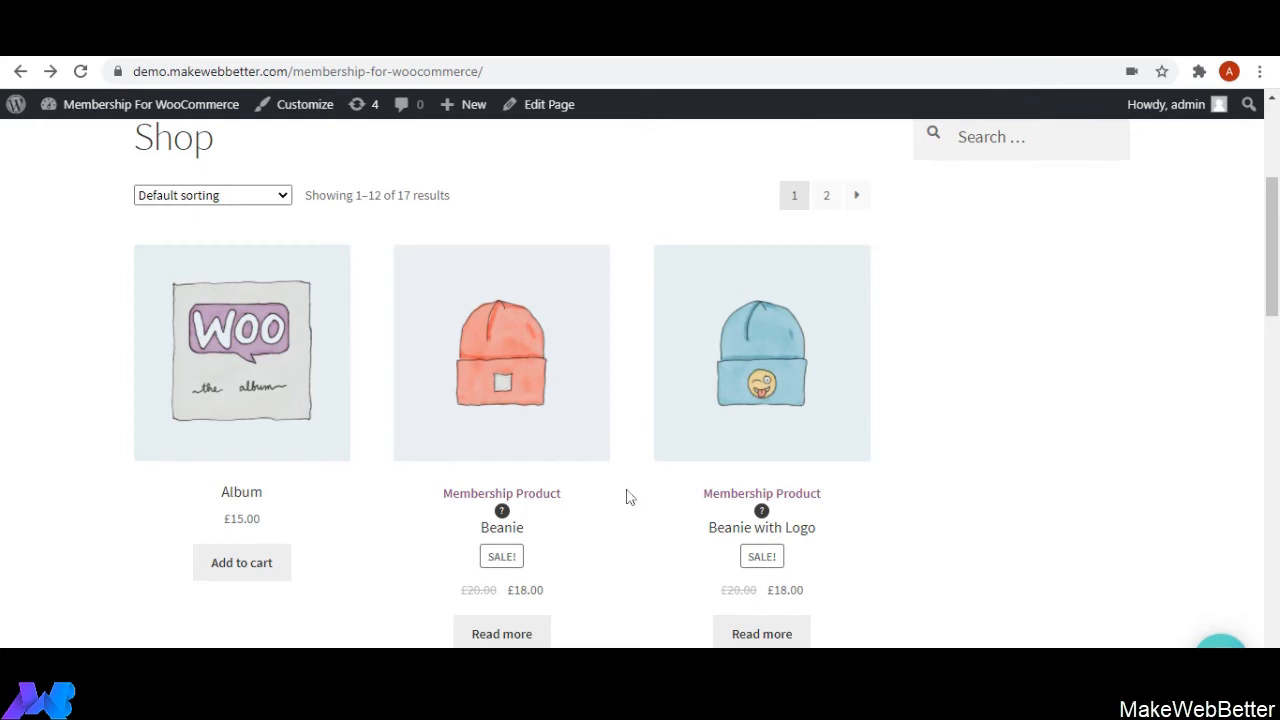
pyautogui.scroll(-1, 587, 505)
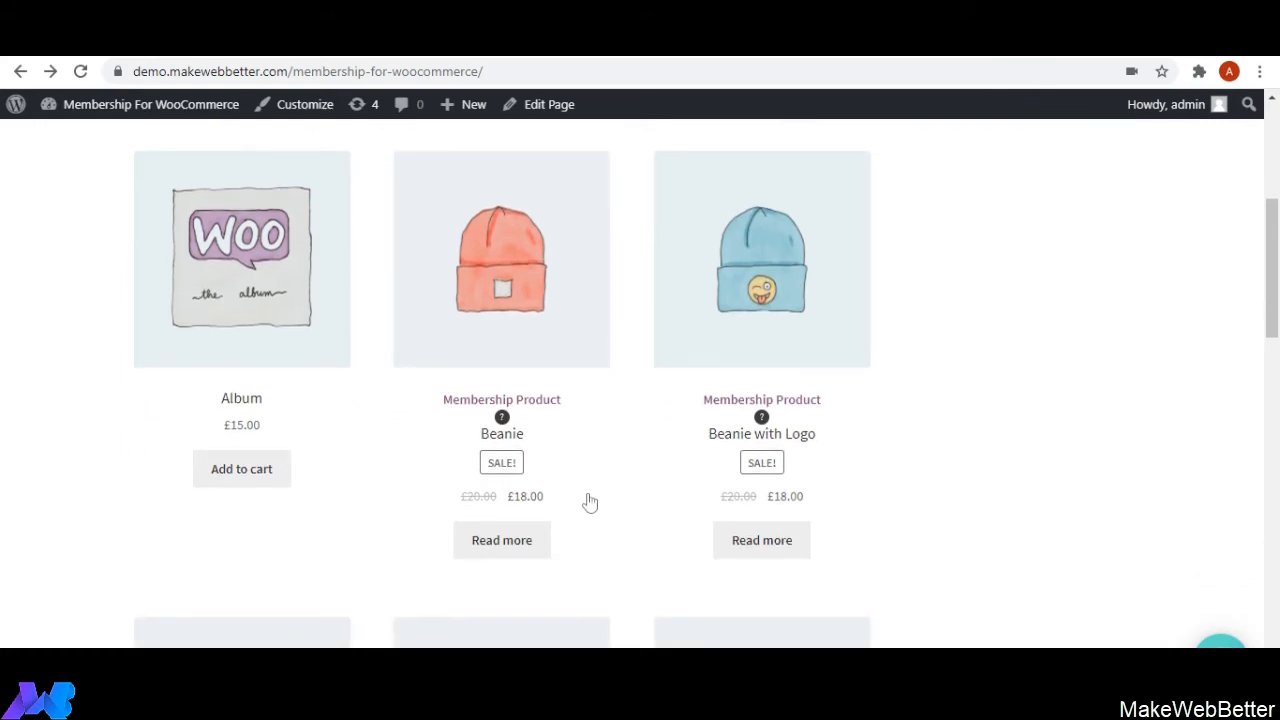
pyautogui.click(535, 363)
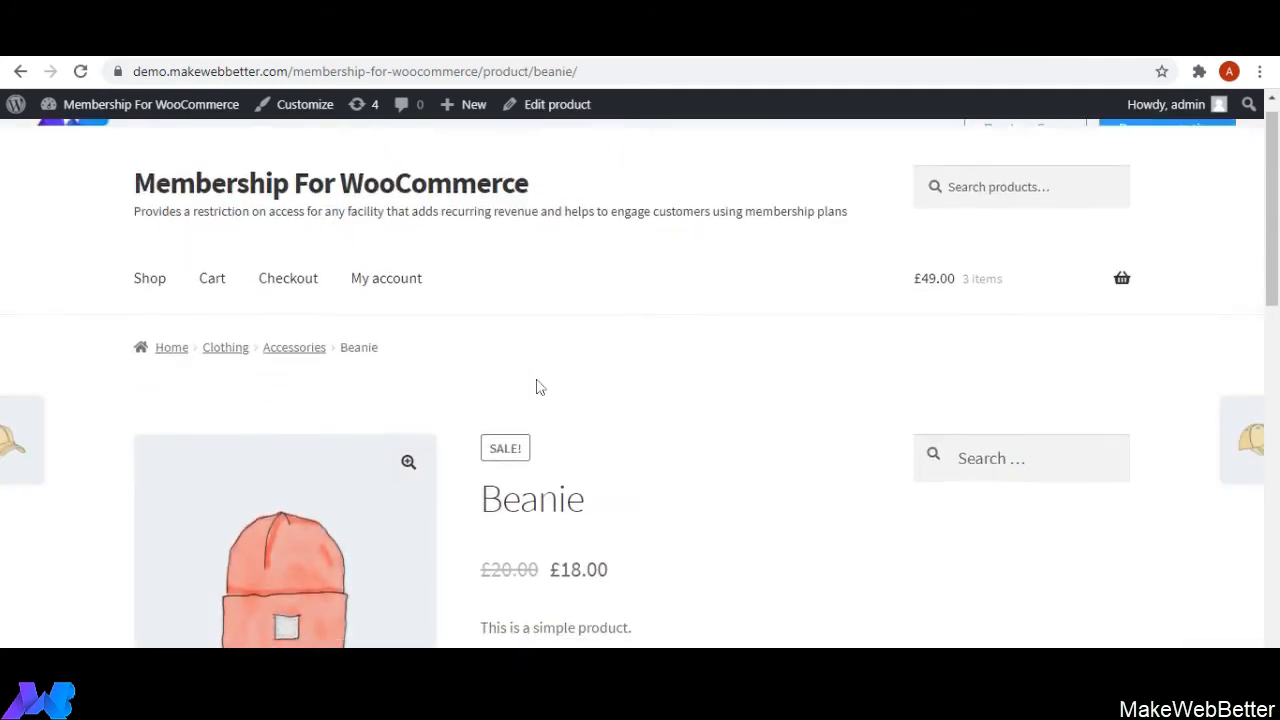
# Choose to become a Basic Plan member from the Beanie product page.
pyautogui.scroll(-2, 537, 386)
pyautogui.scroll(-2, 537, 386)
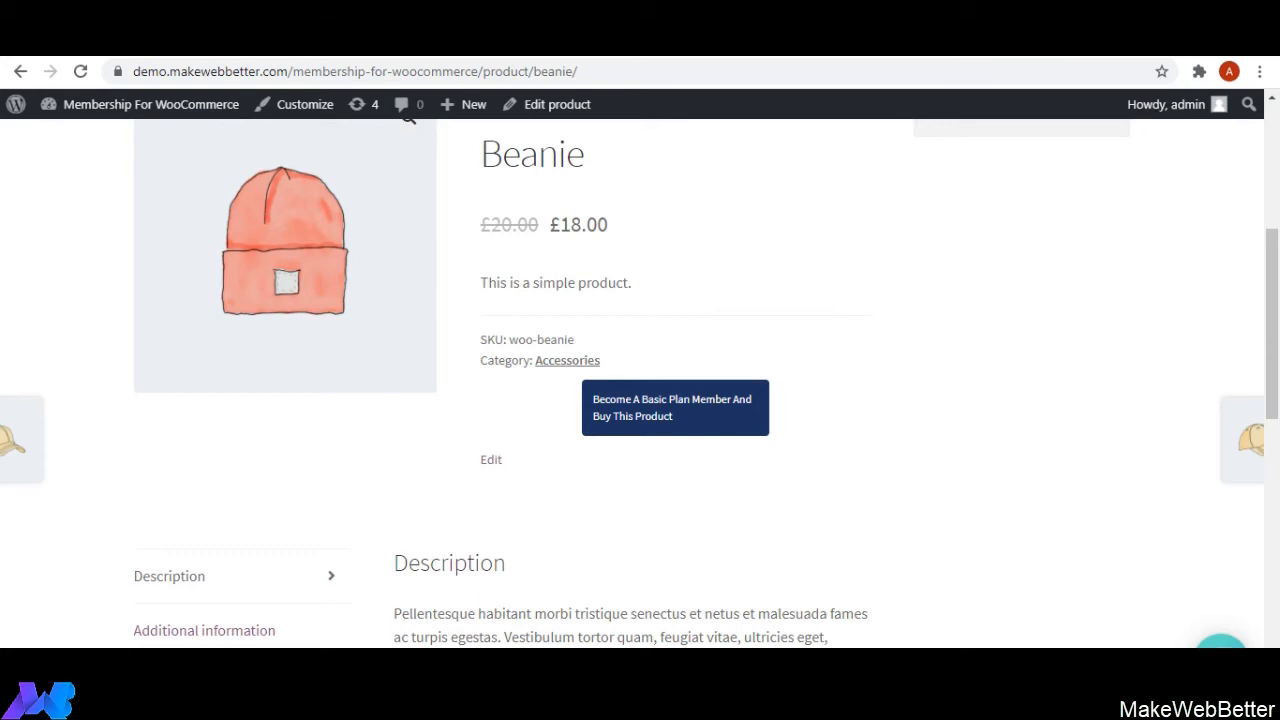
pyautogui.click(741, 431)
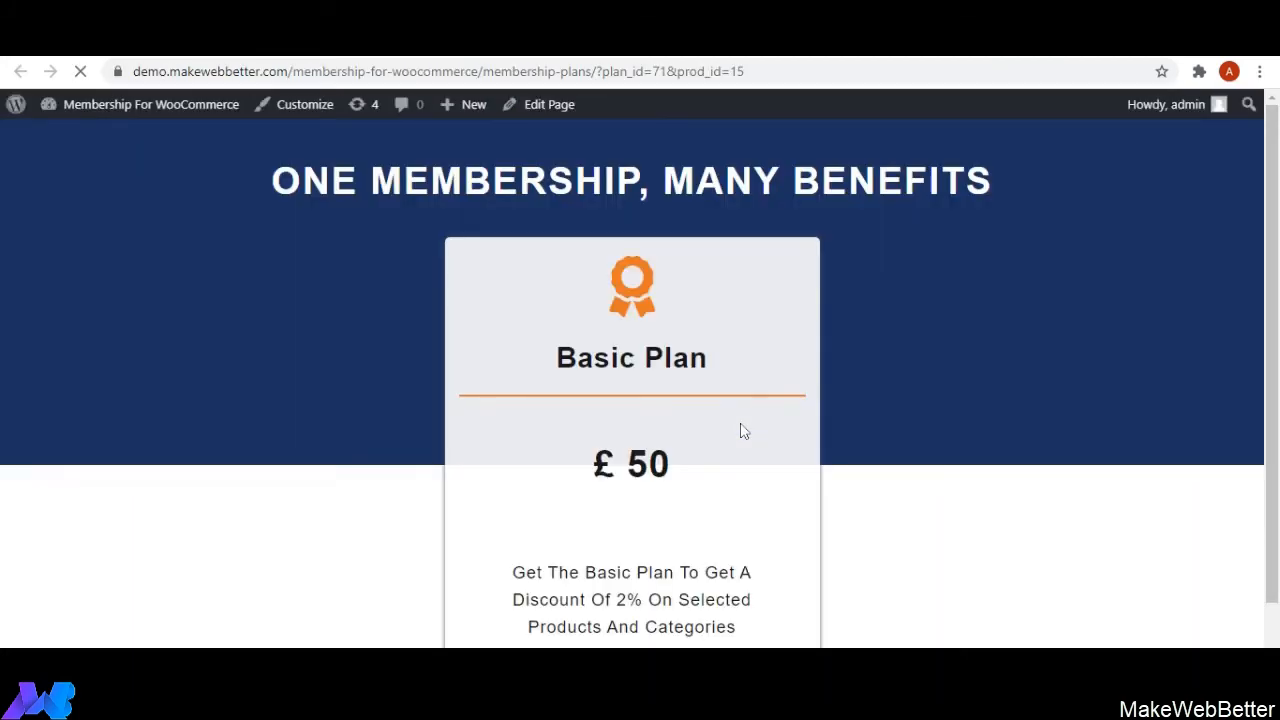
# Start buying the Basic Plan and proceed through the prefilled contact and address billing details to the payment stage.
pyautogui.scroll(-1, 738, 429)
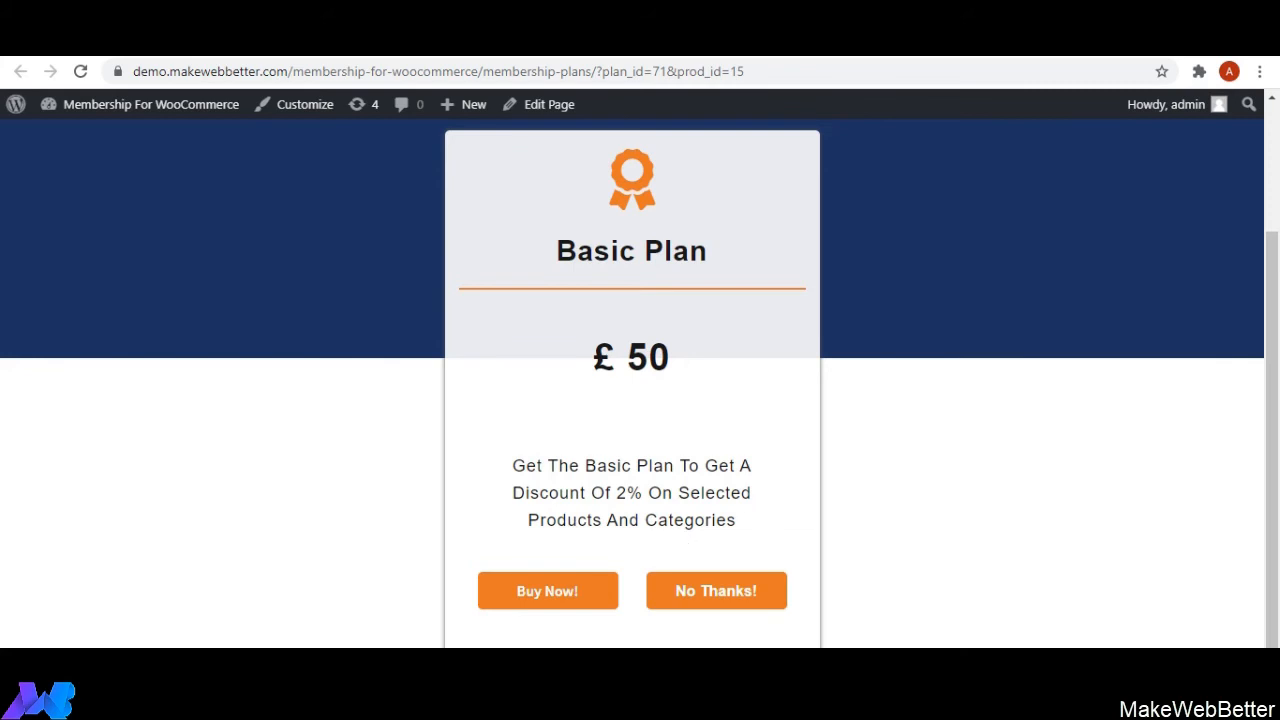
pyautogui.click(566, 585)
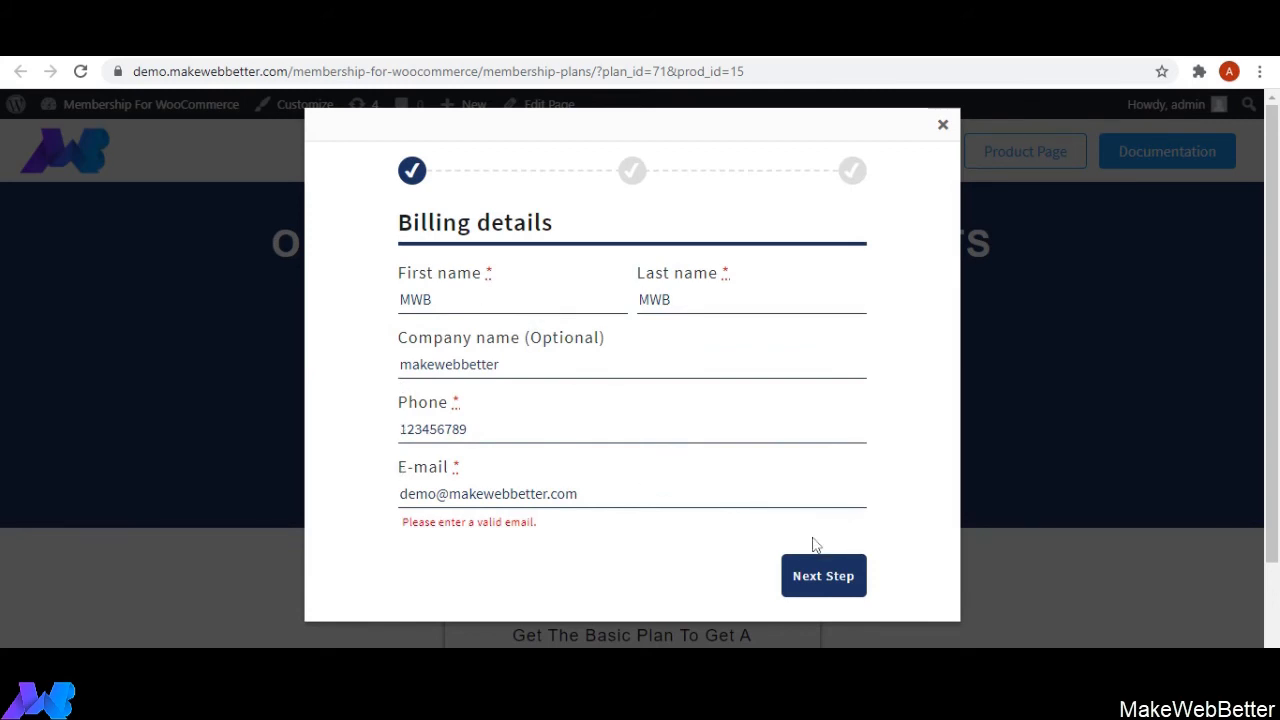
pyautogui.click(855, 574)
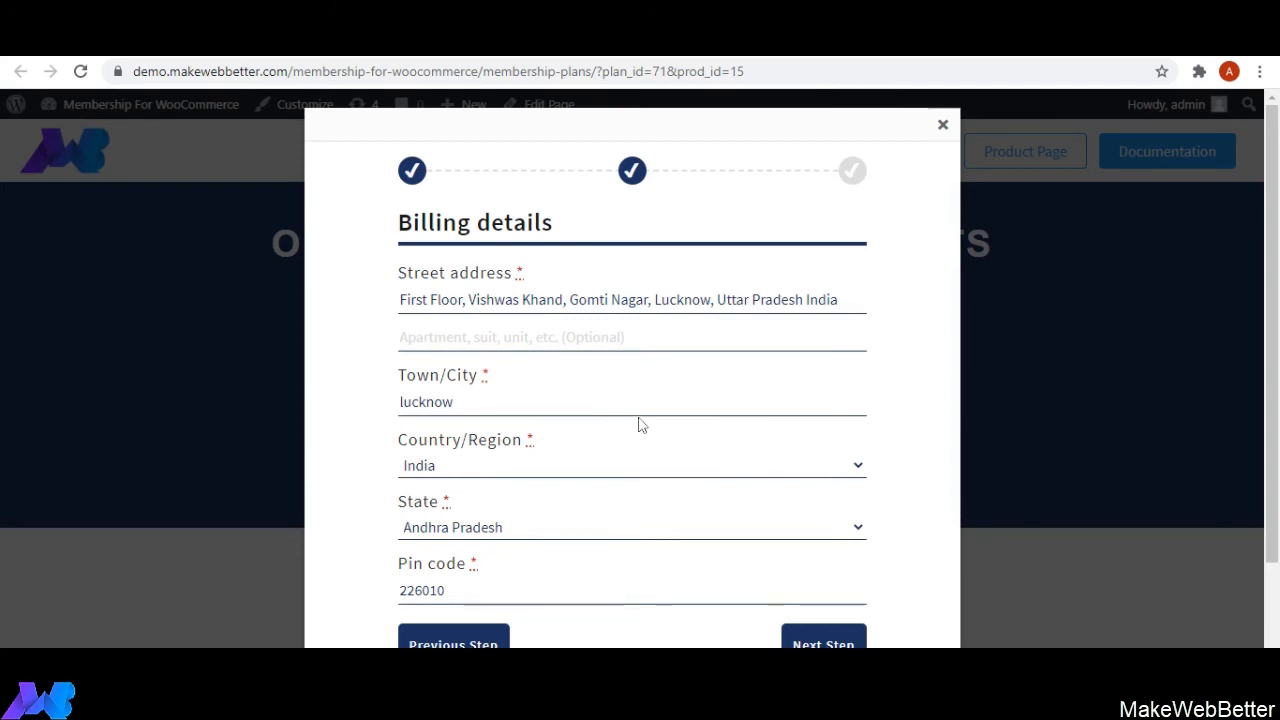
pyautogui.scroll(-1, 640, 425)
pyautogui.scroll(-1, 638, 425)
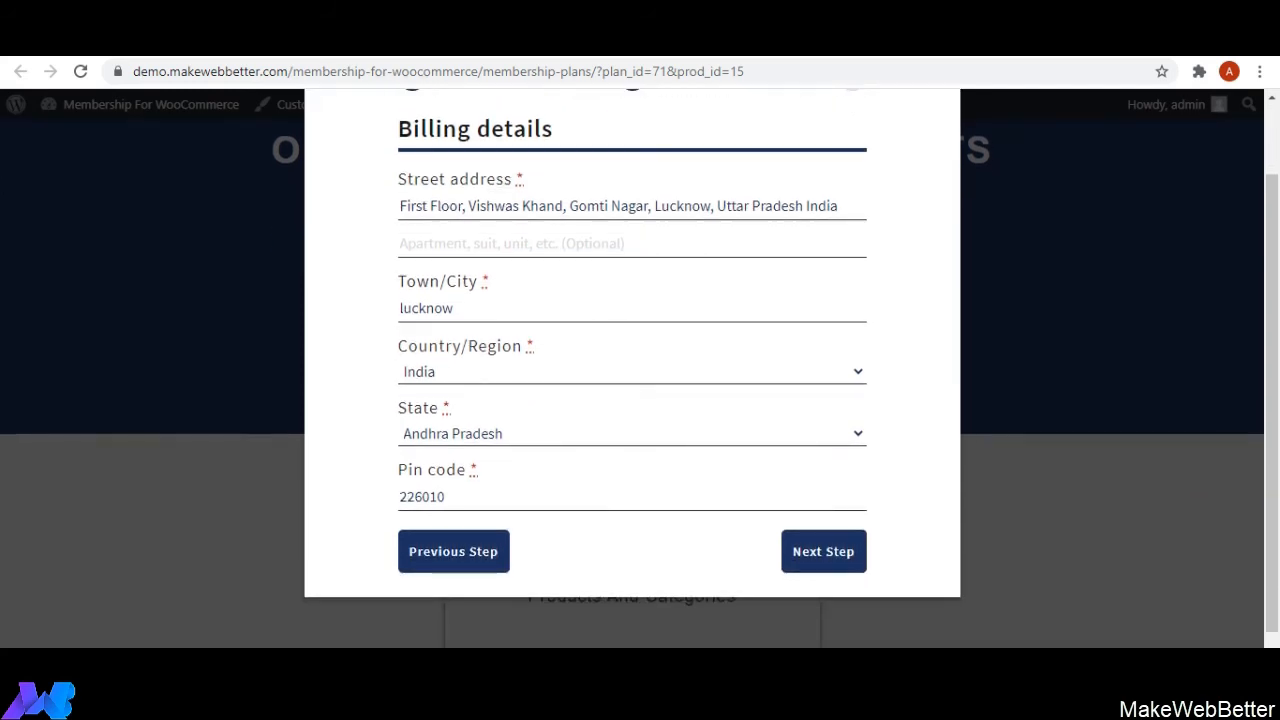
pyautogui.click(824, 556)
pyautogui.scroll(2, 660, 531)
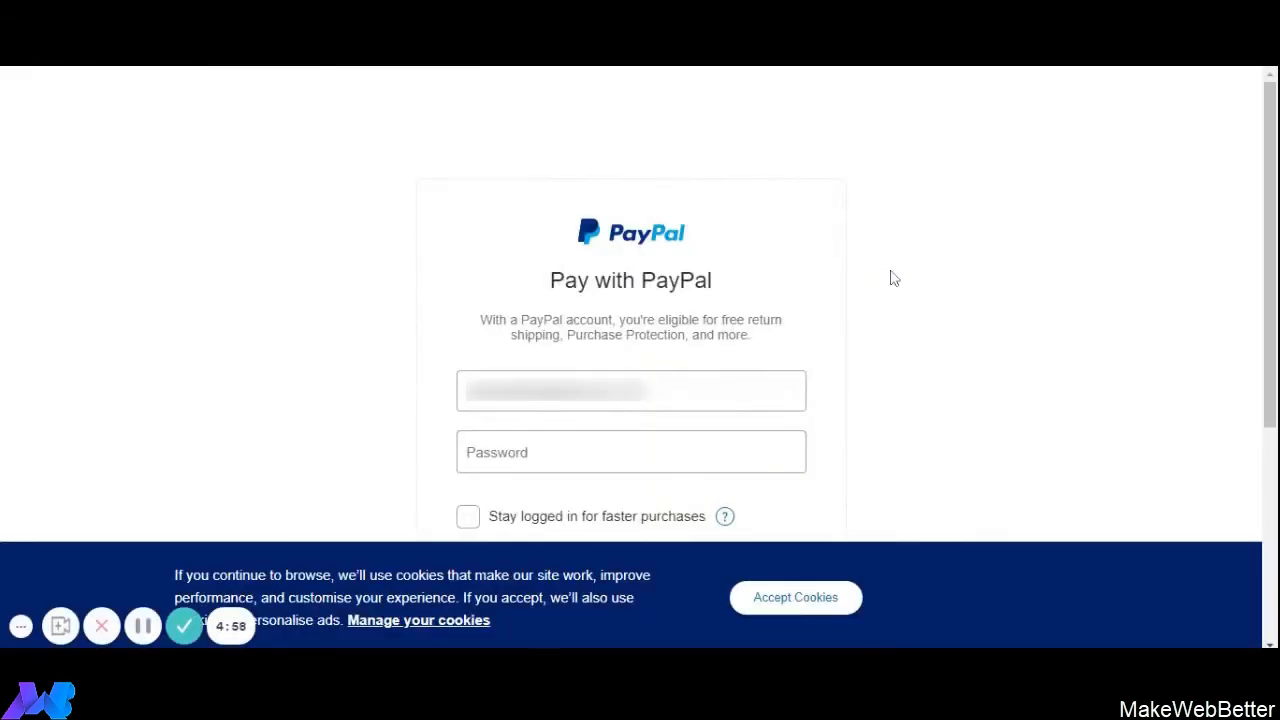
# Log in to PayPal with the account password and accept the cookies.
pyautogui.scroll(-1, 894, 285)
pyautogui.click(704, 345)
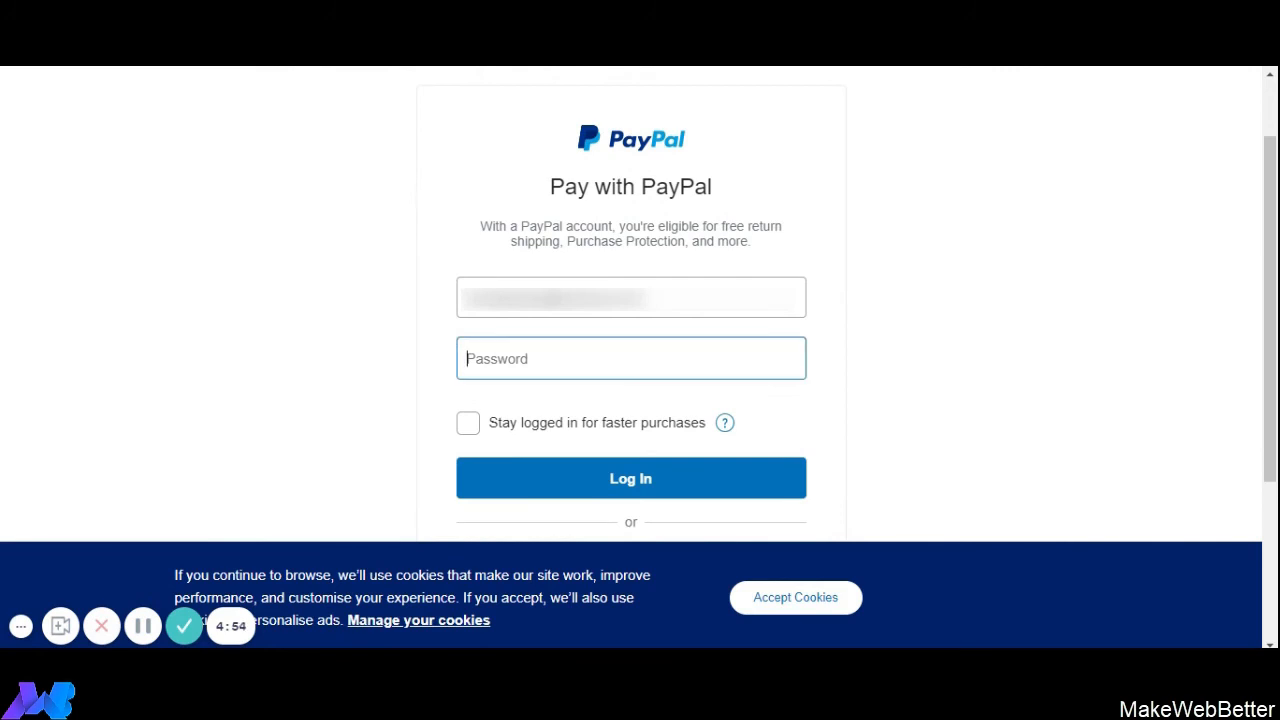
pyautogui.write('••')
pyautogui.click(630, 479)
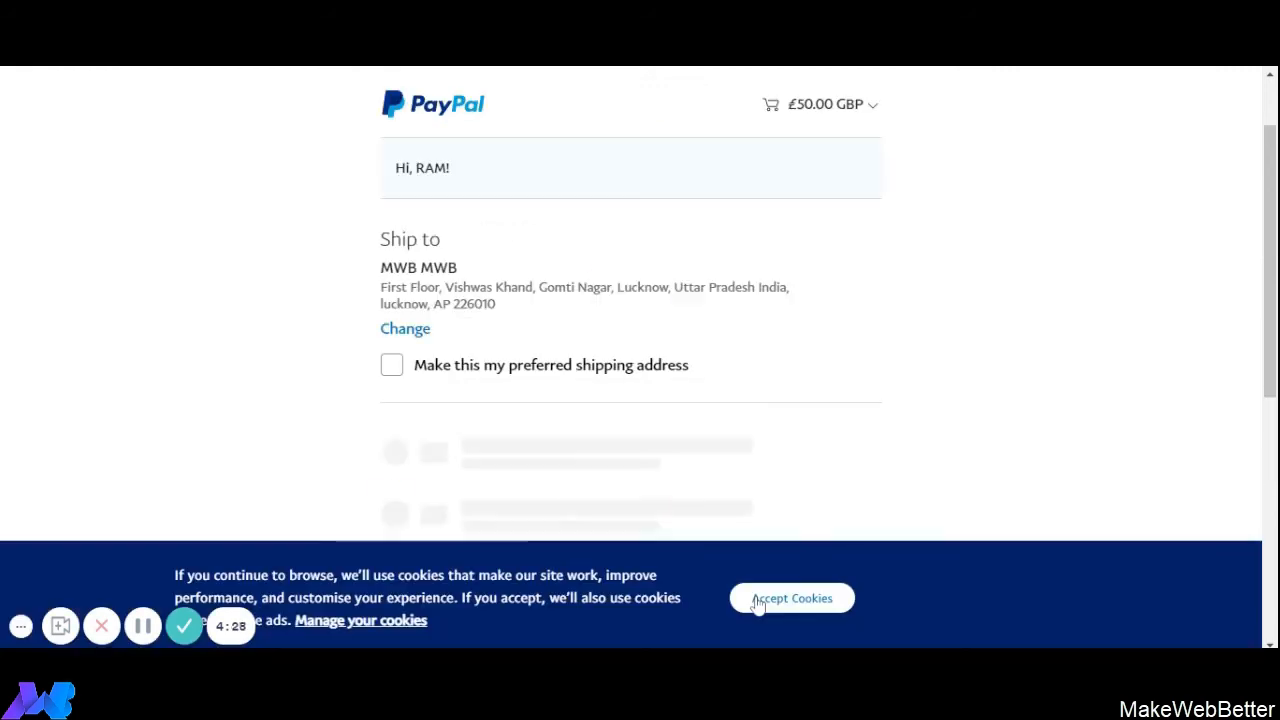
pyautogui.scroll(-10, 751, 597)
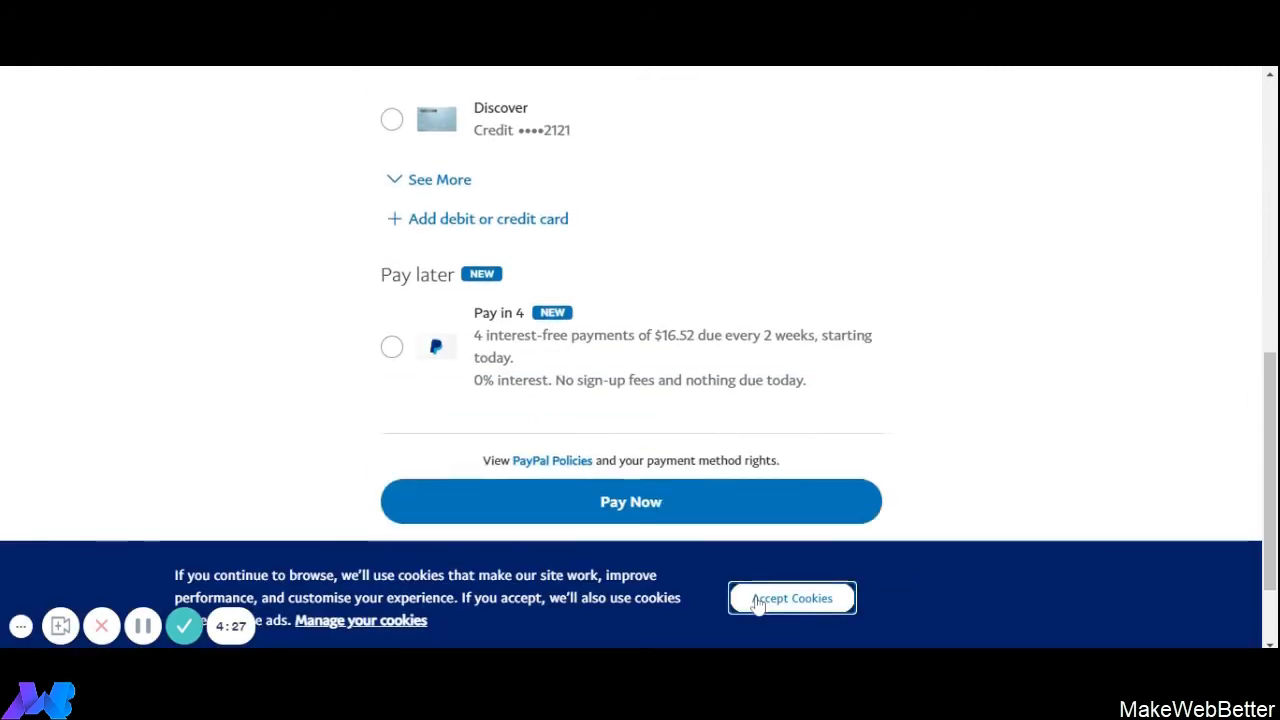
pyautogui.click(751, 597)
# Review the shipping address and payment options, and pay for the Basic Plan with the preselected Visa card.
pyautogui.scroll(3, 687, 420)
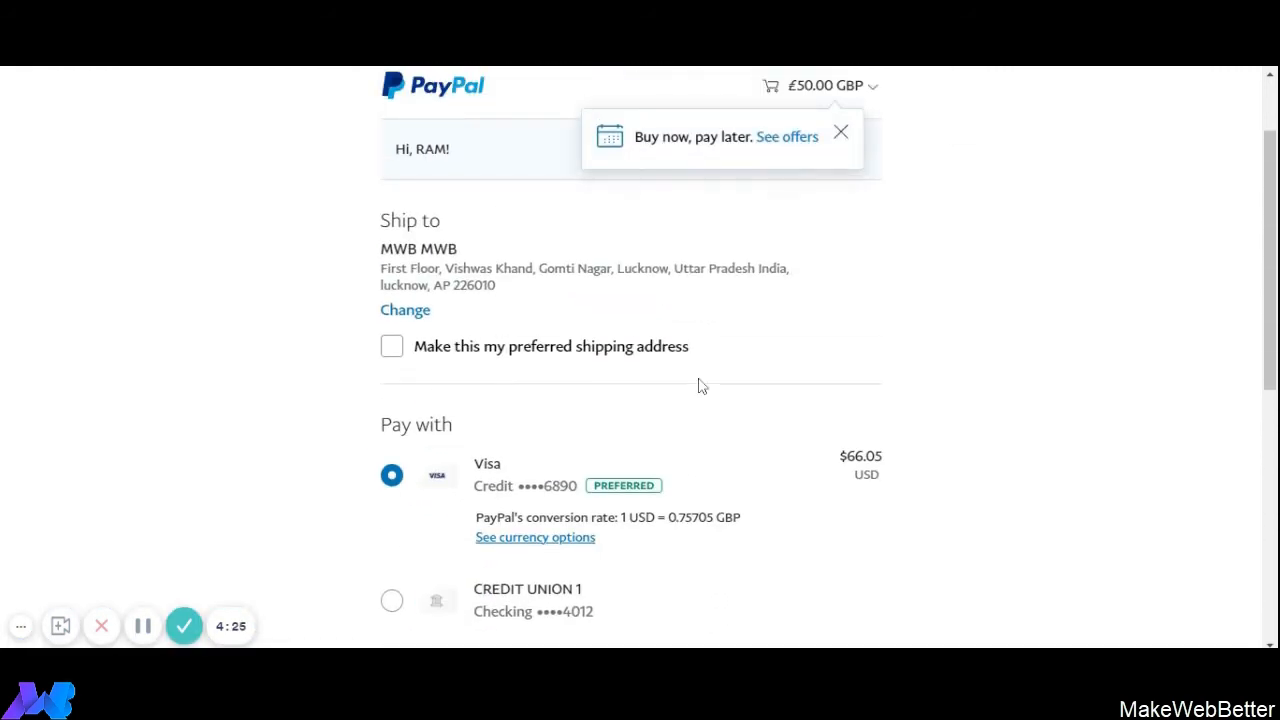
pyautogui.scroll(1, 700, 384)
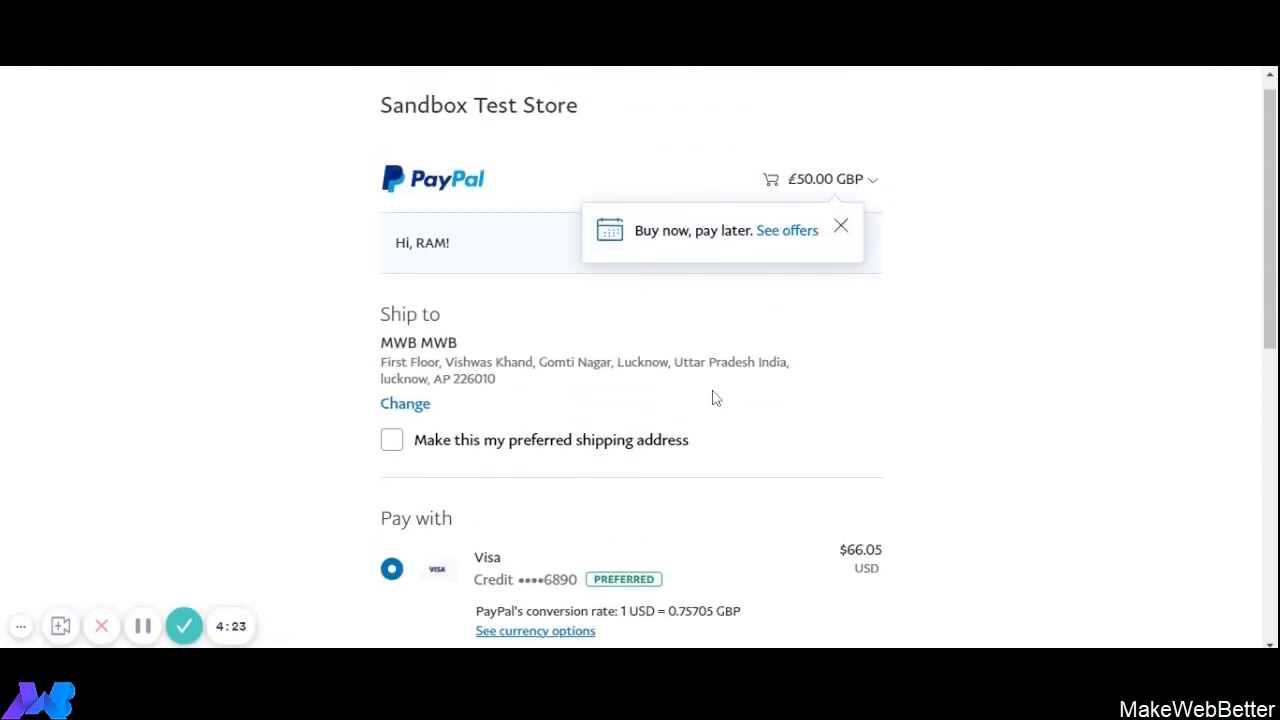
pyautogui.scroll(-2, 712, 398)
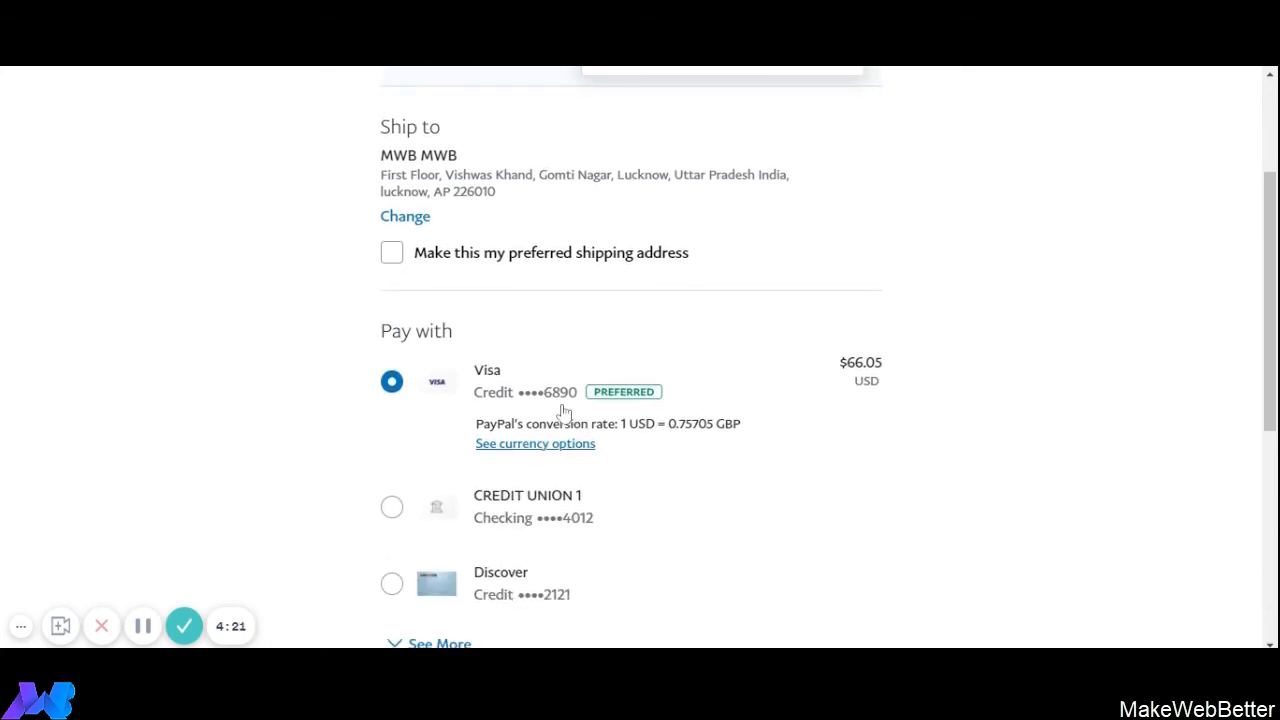
pyautogui.scroll(-1, 513, 400)
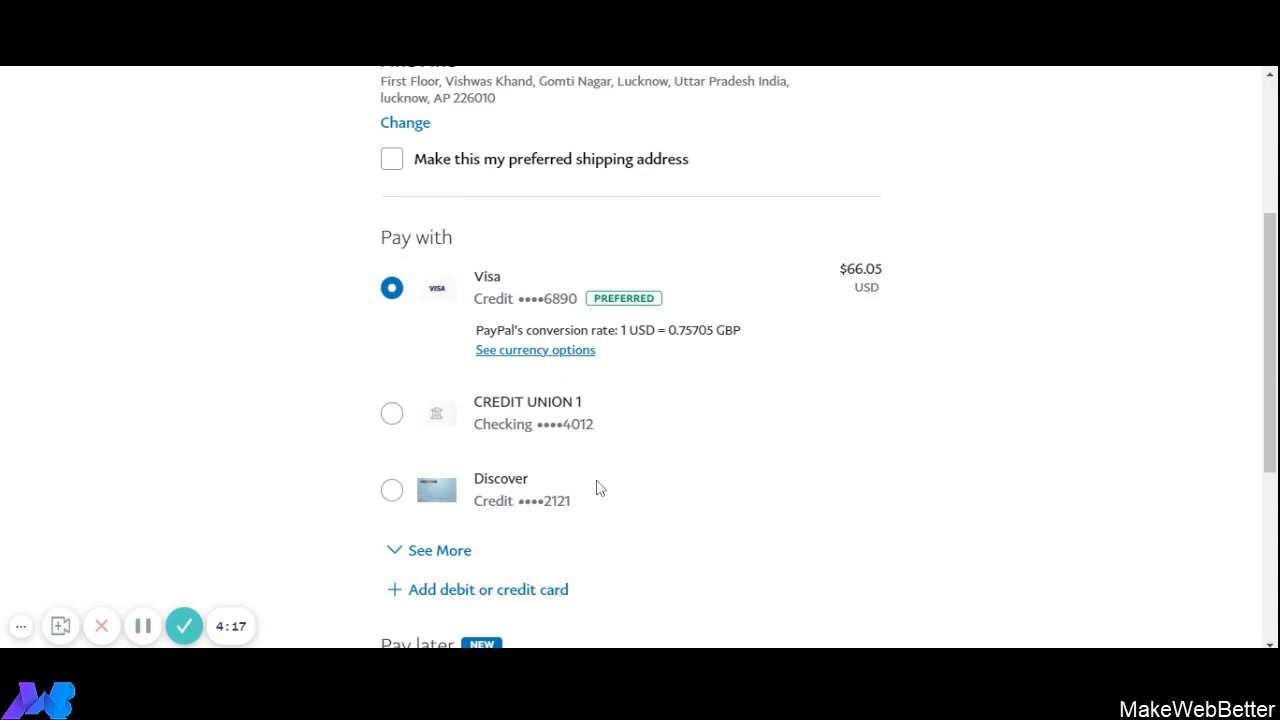
pyautogui.scroll(-2, 600, 485)
pyautogui.scroll(-2, 732, 374)
pyautogui.scroll(-2, 733, 373)
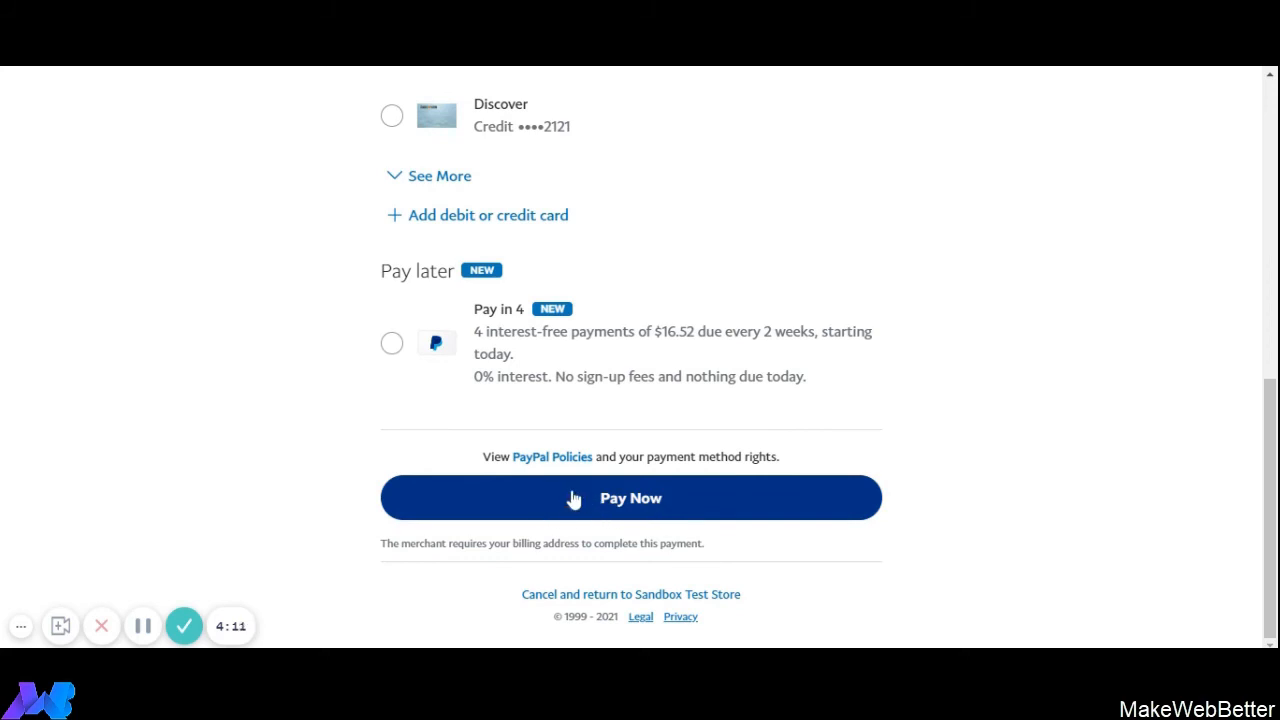
pyautogui.click(528, 502)
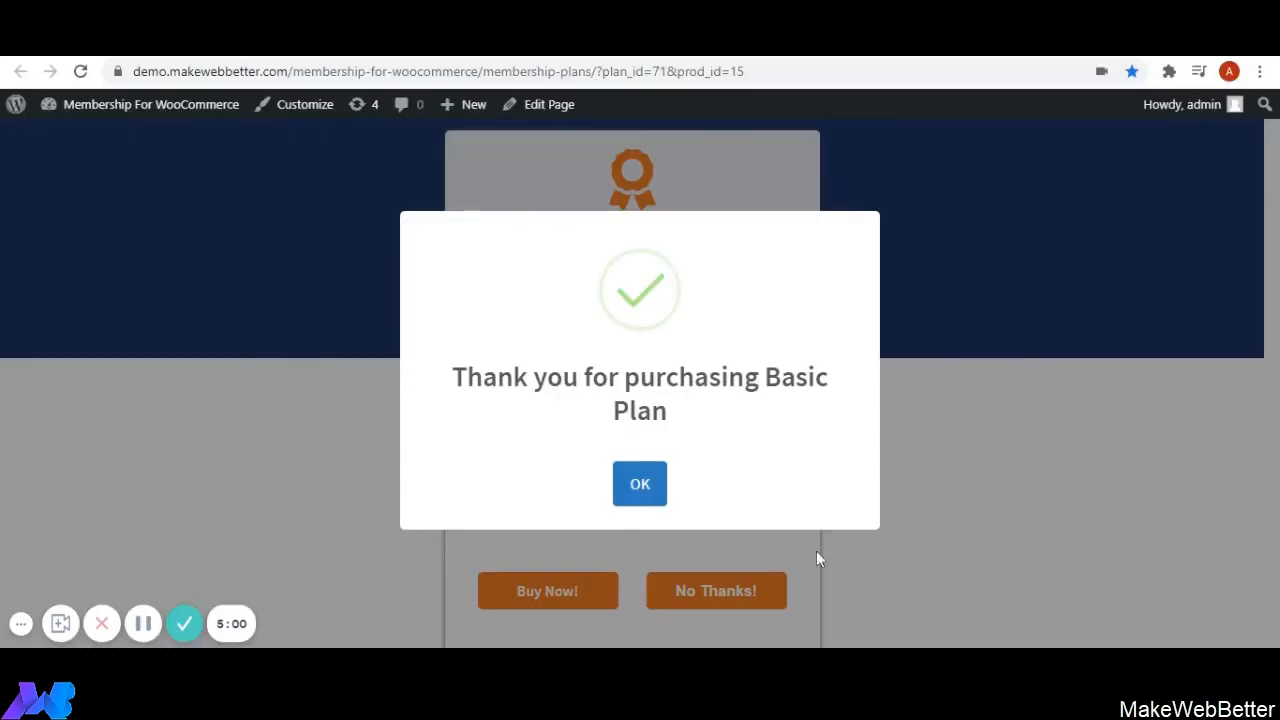